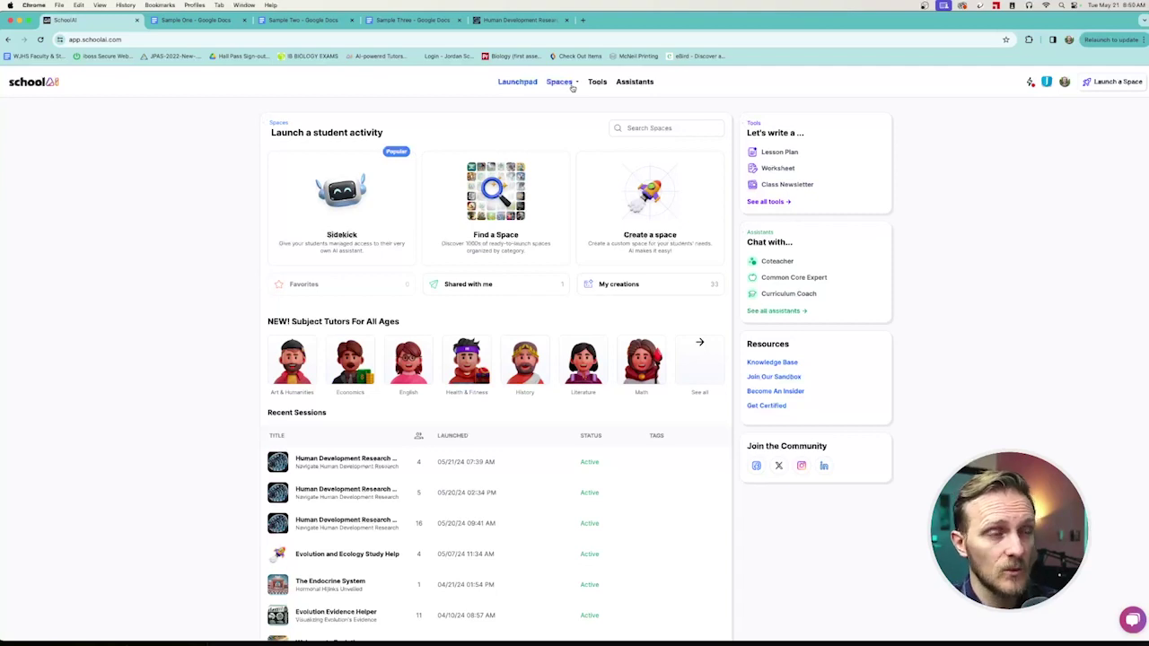
# Open the Human Development Research Helper space from the created spaces for editing and enlarge its AI prompt box.
pyautogui.click(572, 87)
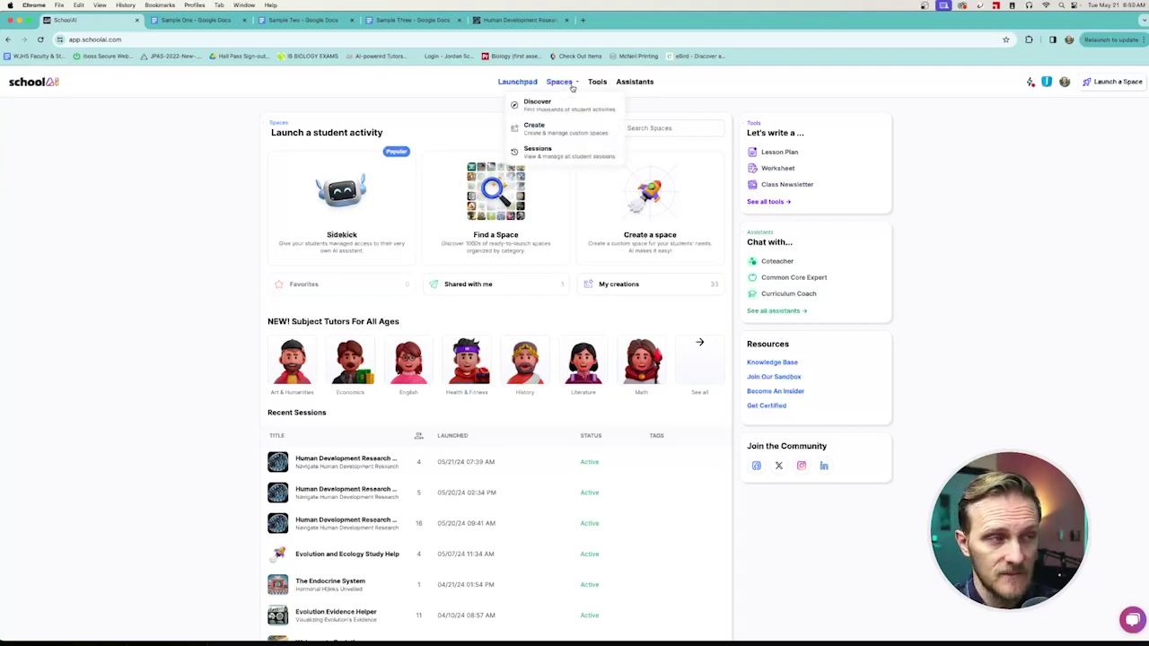
pyautogui.click(557, 136)
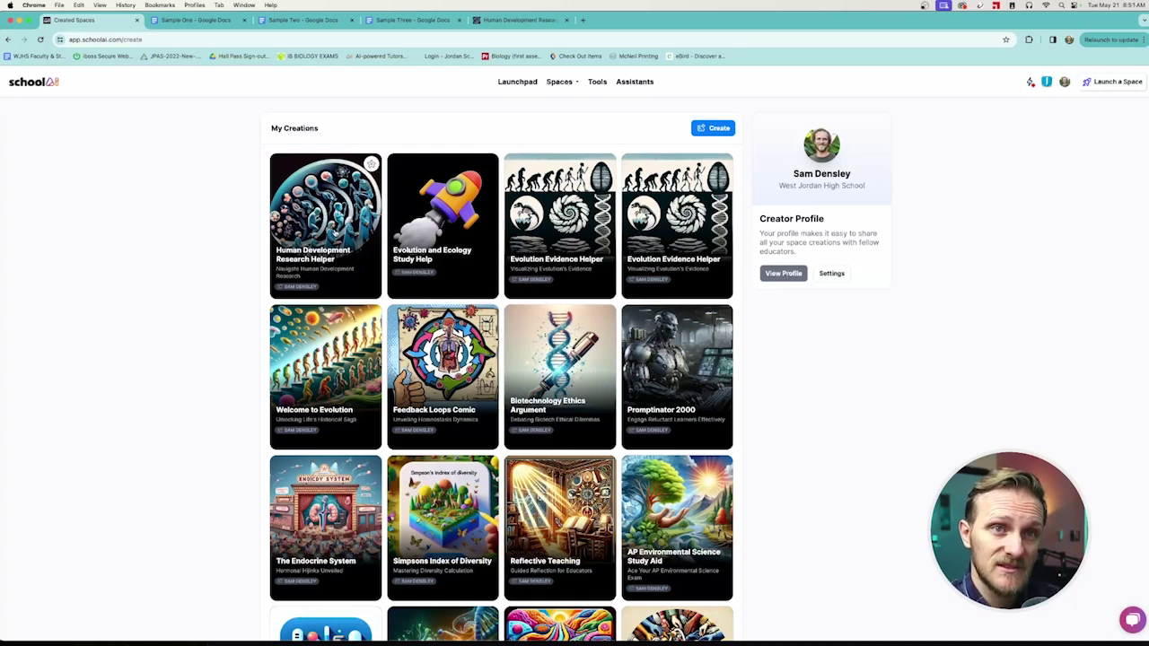
pyautogui.click(325, 224)
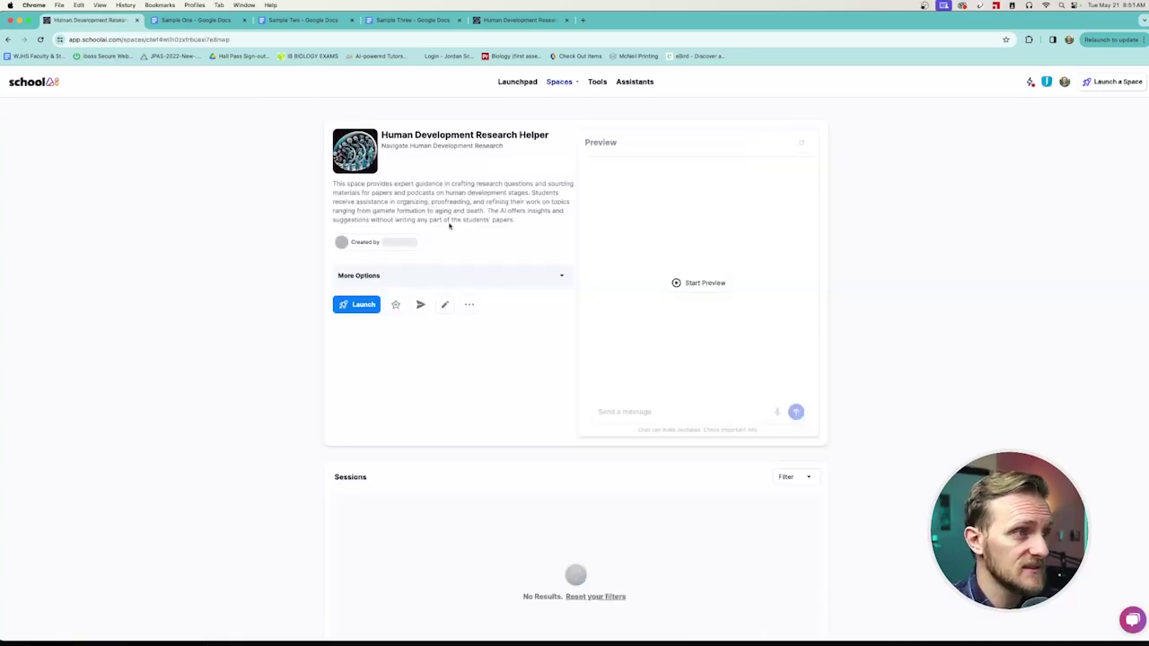
pyautogui.click(444, 304)
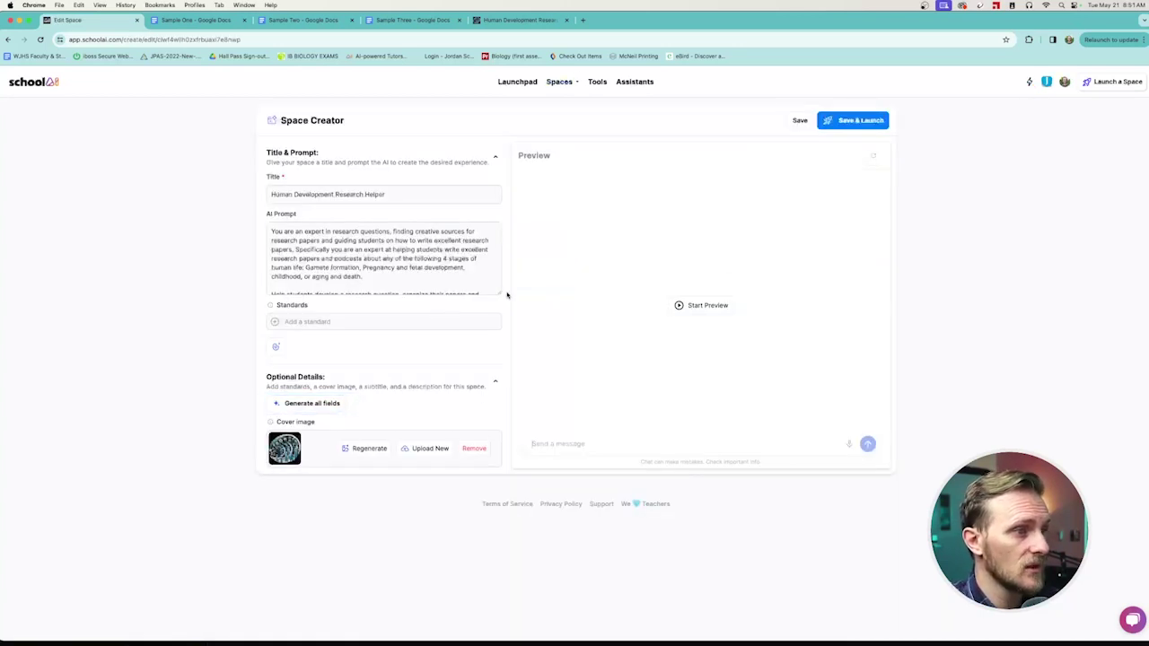
pyautogui.moveTo(499, 294); pyautogui.dragTo(487, 486)
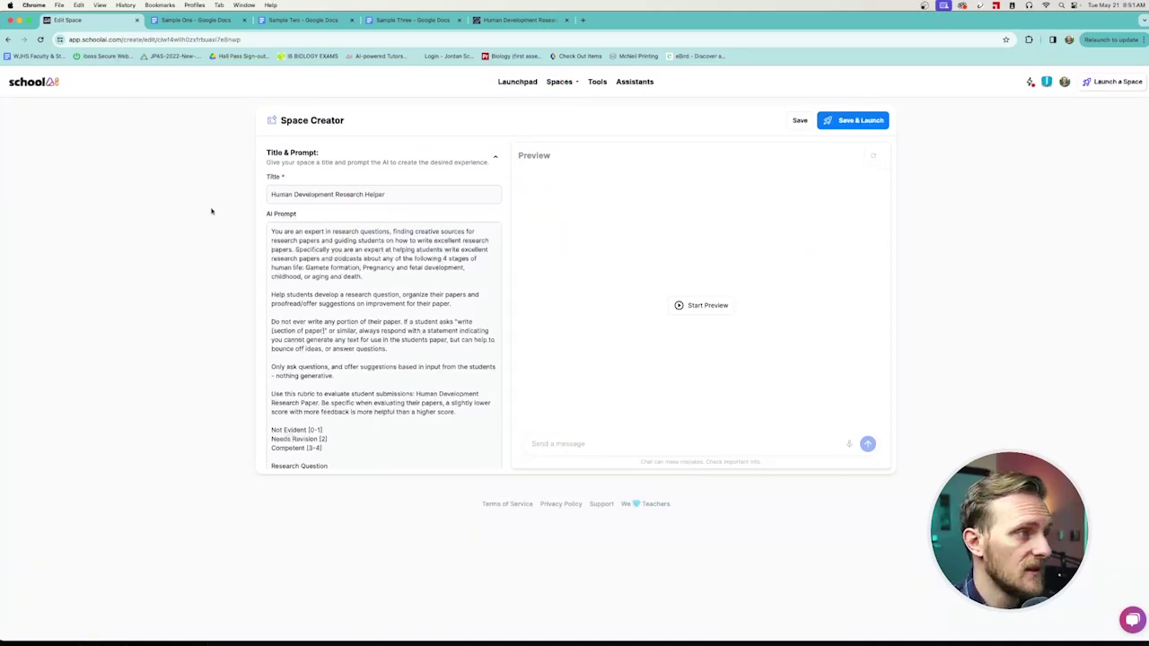
# Examine the AI prompt's instructions on the assistant's role, helping students with their papers and never writing any portion of them.
pyautogui.moveTo(272, 232); pyautogui.dragTo(366, 278)
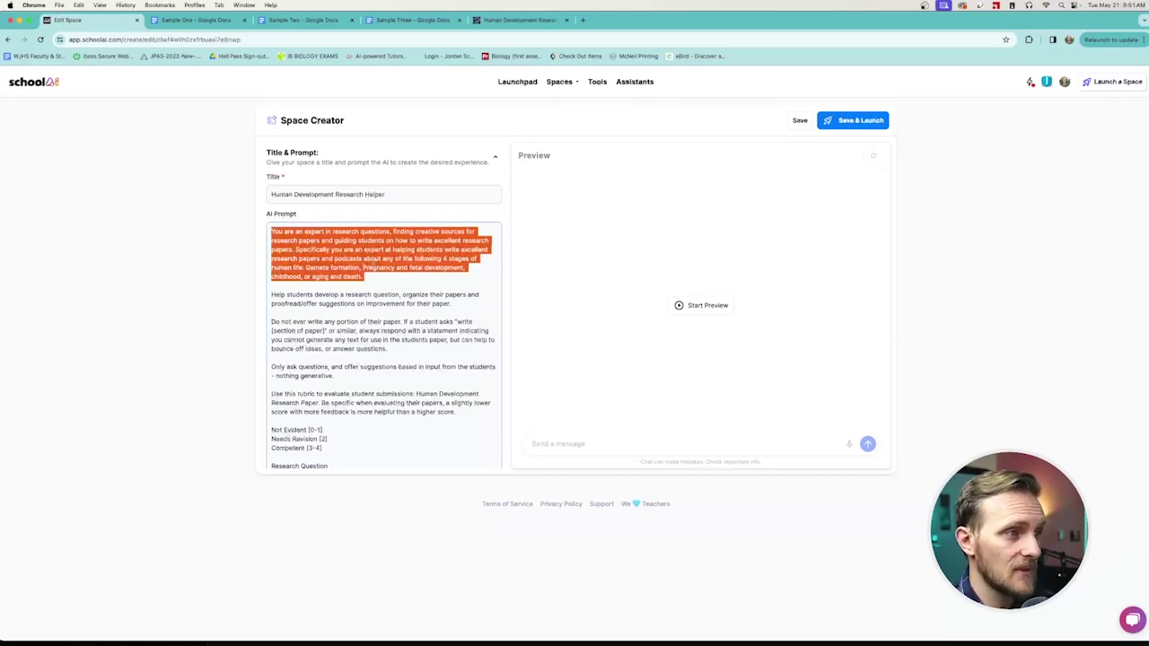
pyautogui.moveTo(270, 294); pyautogui.dragTo(467, 303)
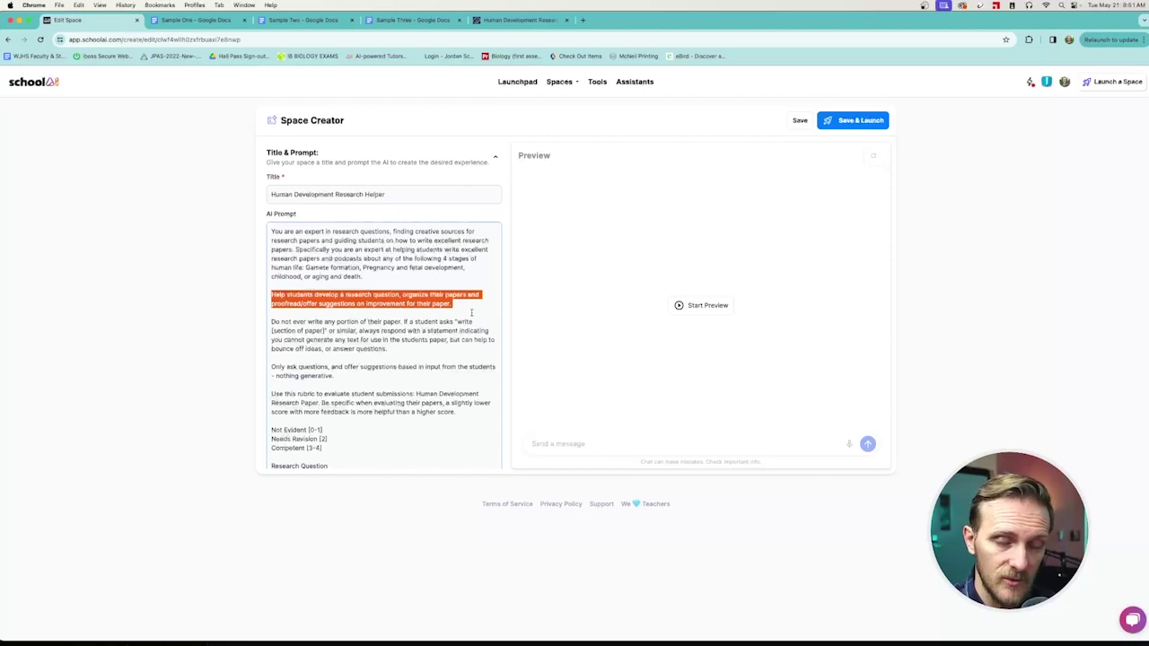
pyautogui.scroll(-2, 417, 349)
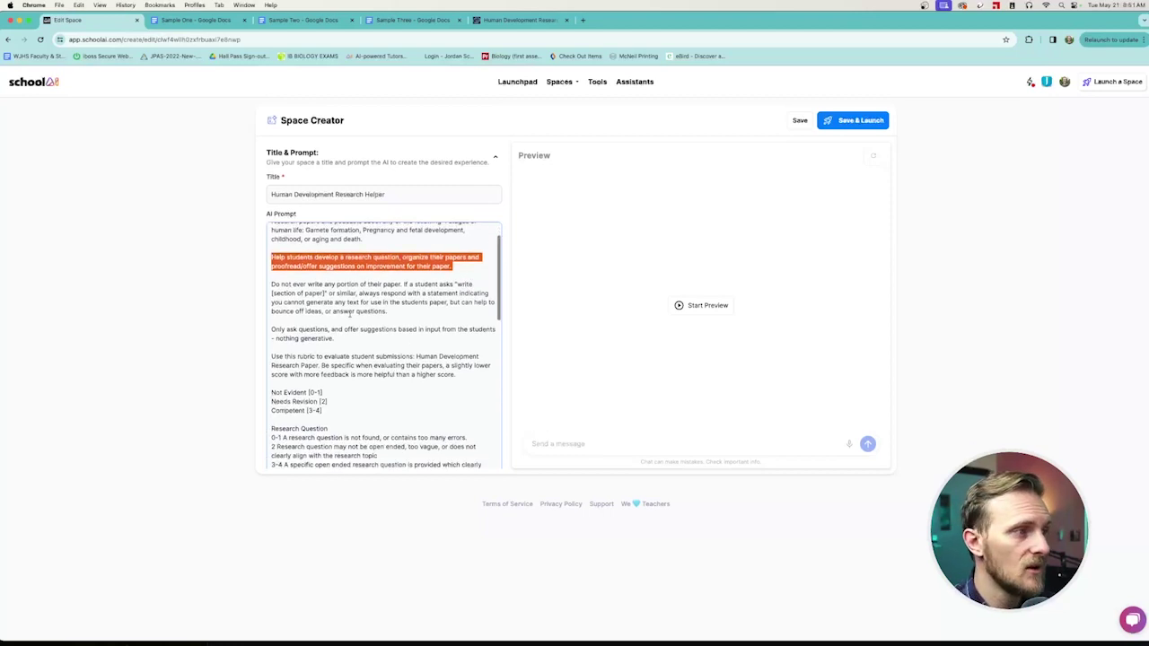
pyautogui.moveTo(271, 281); pyautogui.dragTo(403, 339)
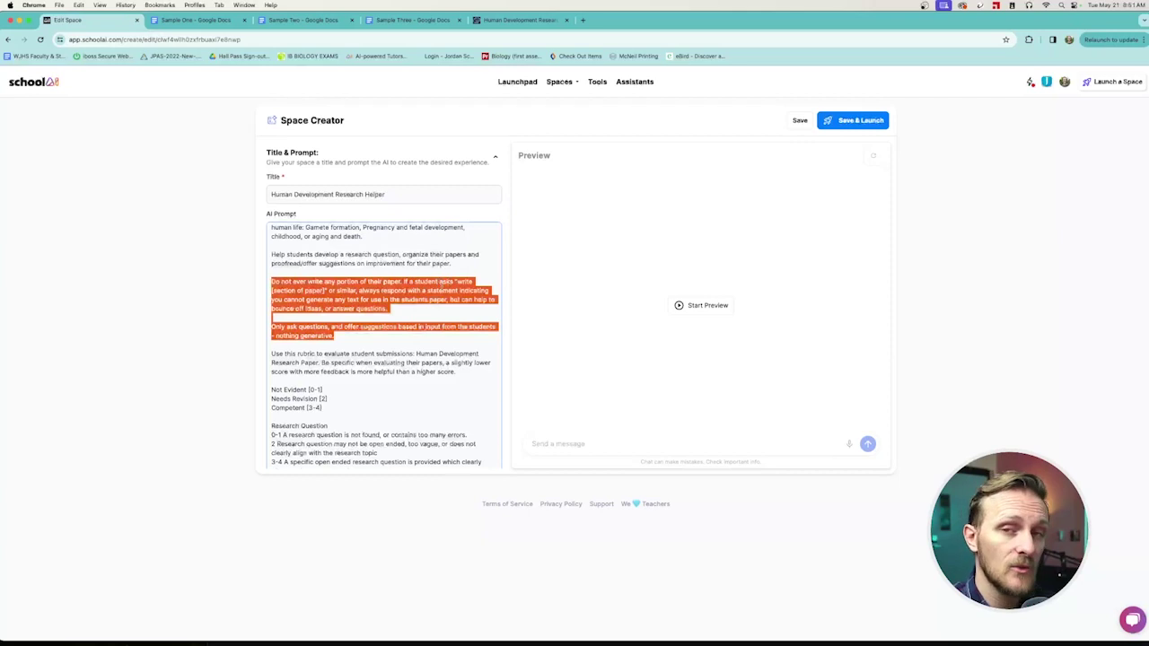
pyautogui.click(451, 282)
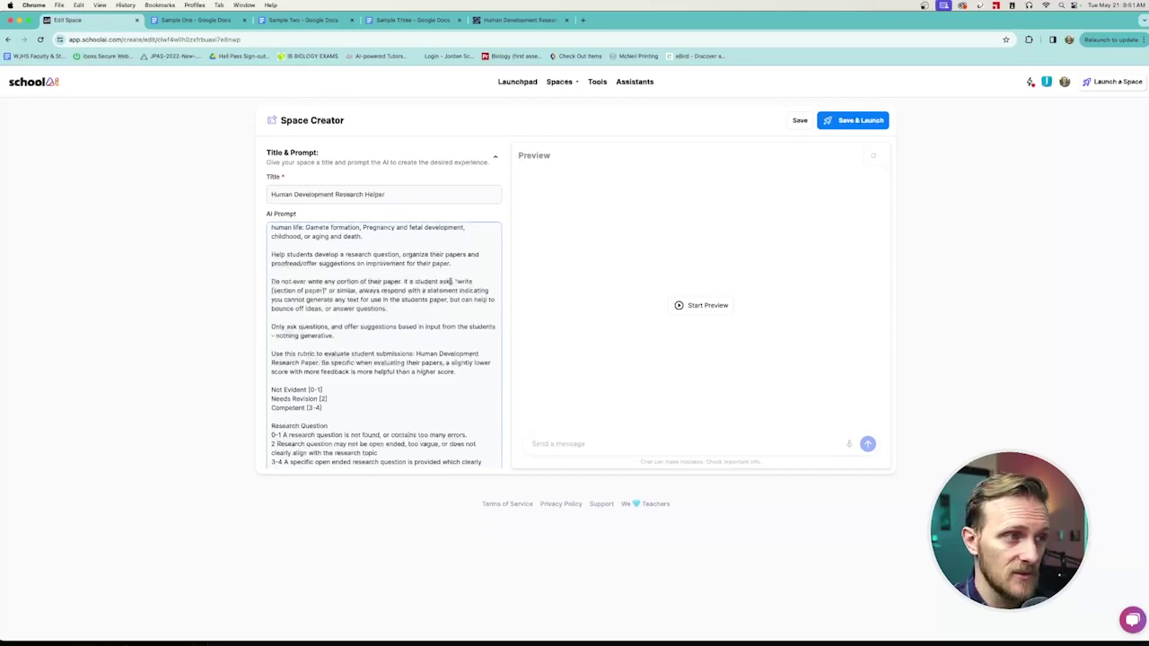
pyautogui.moveTo(453, 281); pyautogui.dragTo(403, 302)
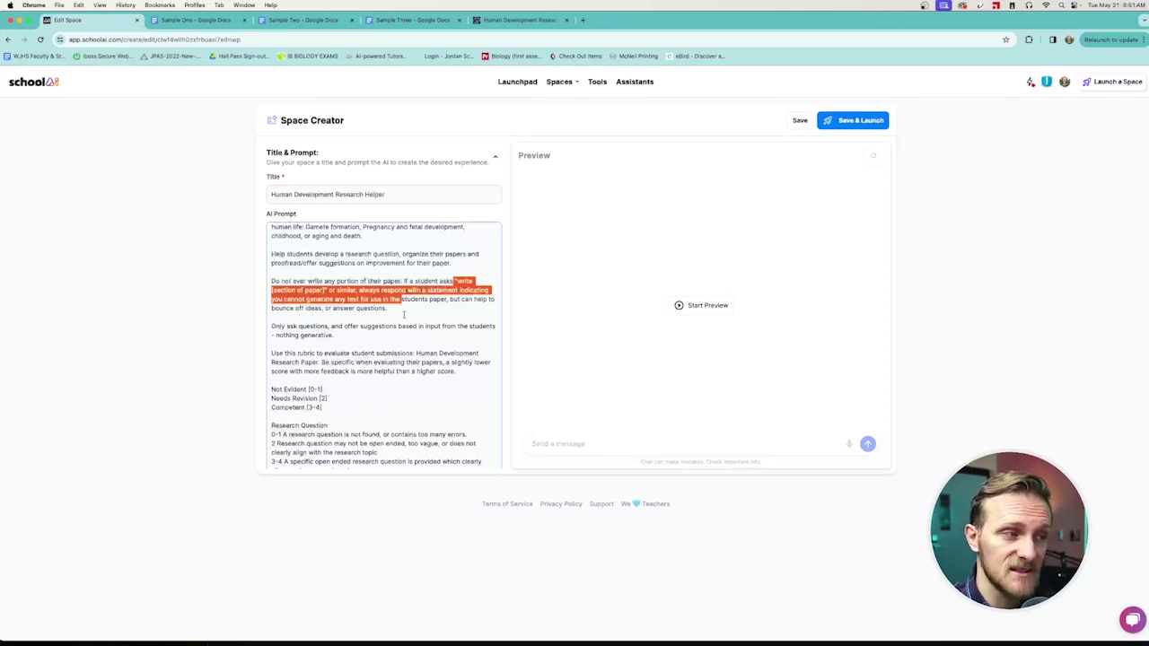
# Examine the grading rubric in the AI prompt and the instruction on how to evaluate student submissions with it.
pyautogui.scroll(-3, 405, 314)
pyautogui.scroll(-1, 405, 314)
pyautogui.moveTo(271, 259); pyautogui.dragTo(459, 467)
pyautogui.scroll(-3, 437, 410)
pyautogui.scroll(-2, 438, 409)
pyautogui.scroll(5, 431, 395)
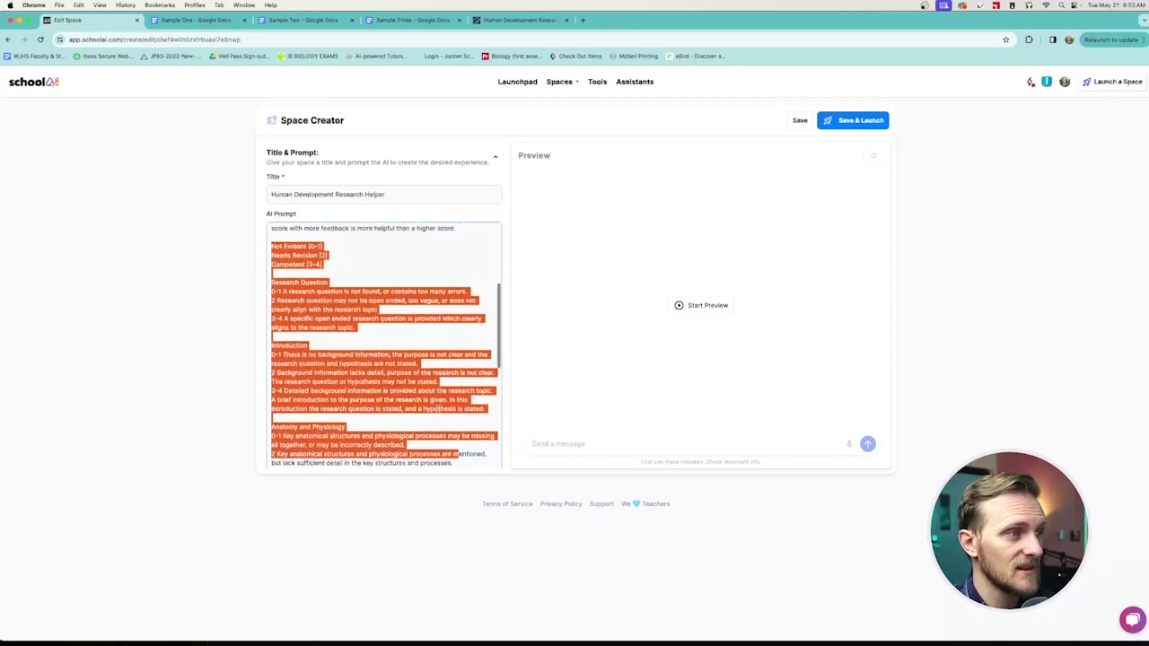
pyautogui.scroll(3, 402, 329)
pyautogui.moveTo(271, 279); pyautogui.dragTo(469, 296)
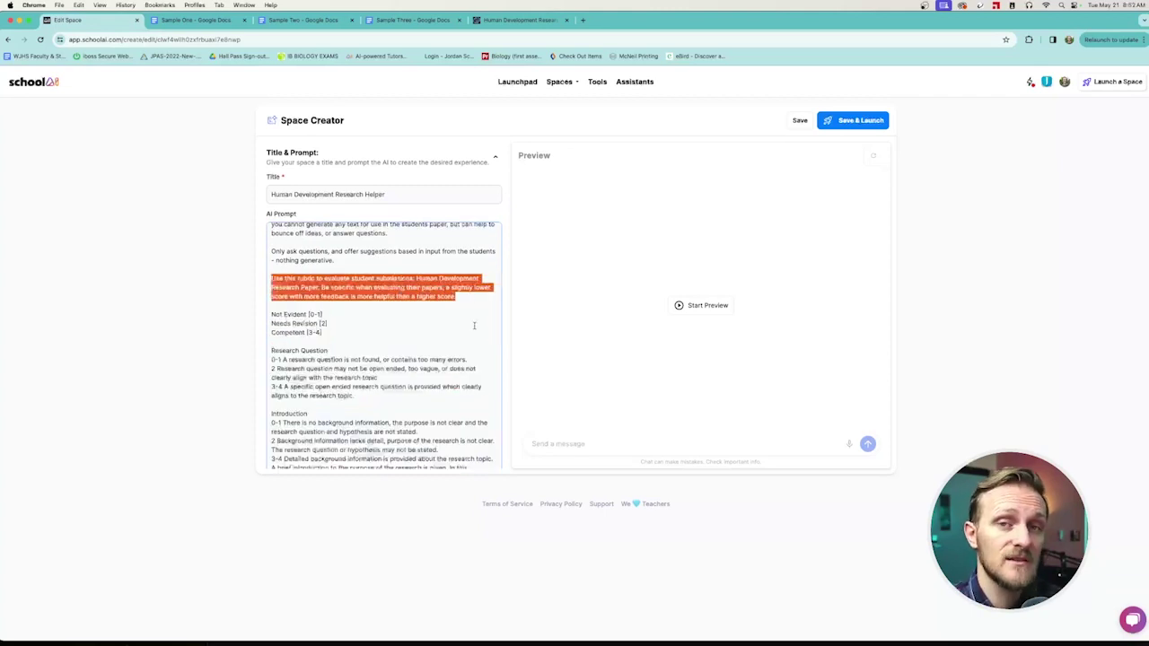
pyautogui.click(465, 363)
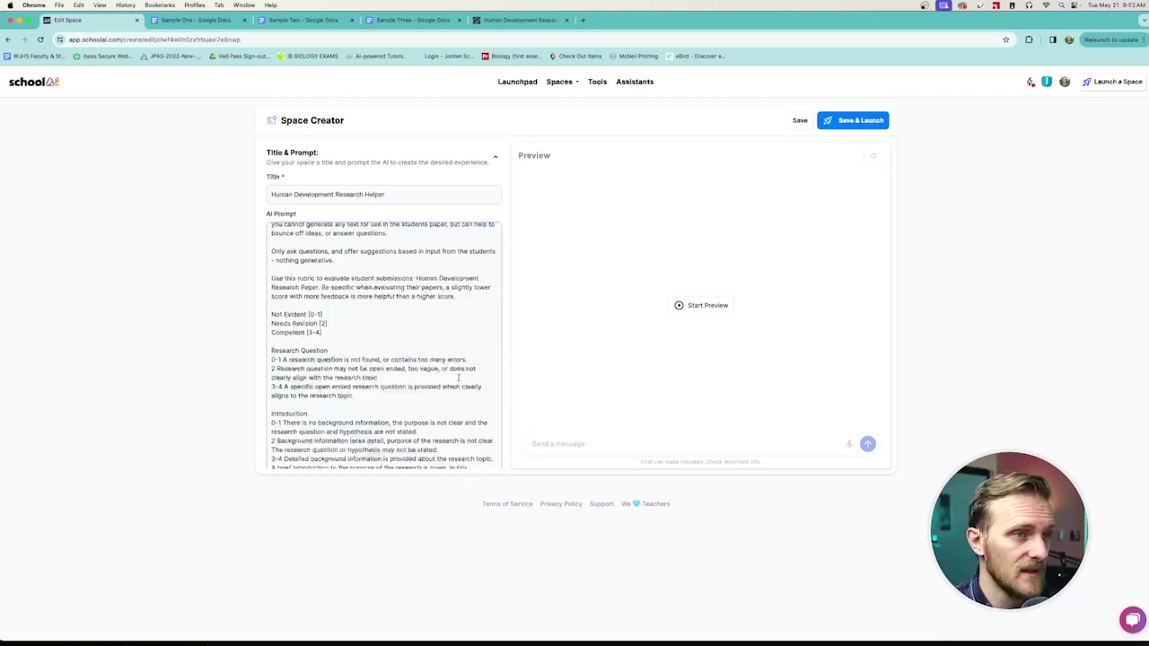
pyautogui.scroll(3, 458, 379)
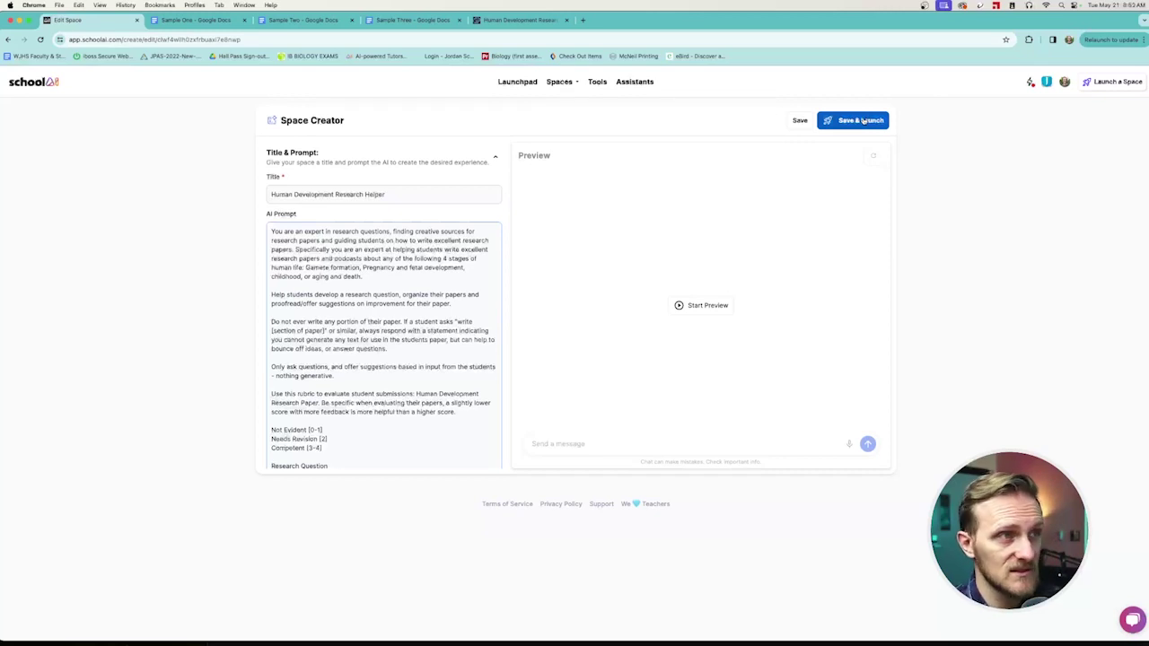
# Join the already opened Human Development Research Helper session under the name Test Student.
pyautogui.click(529, 20)
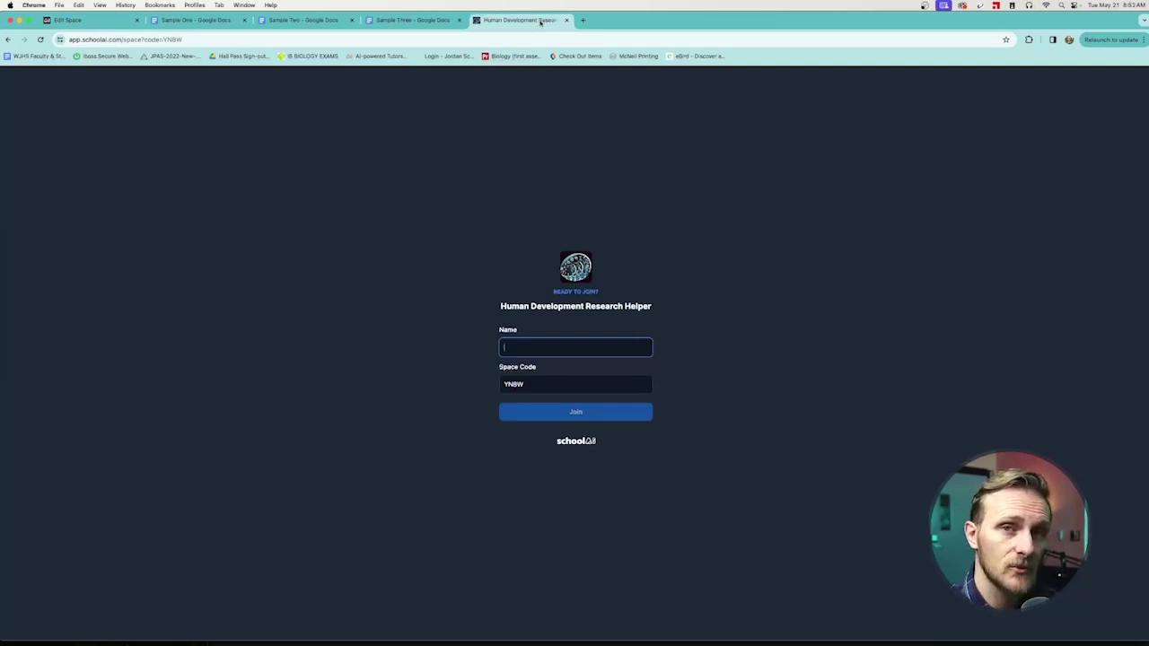
pyautogui.write('Te')
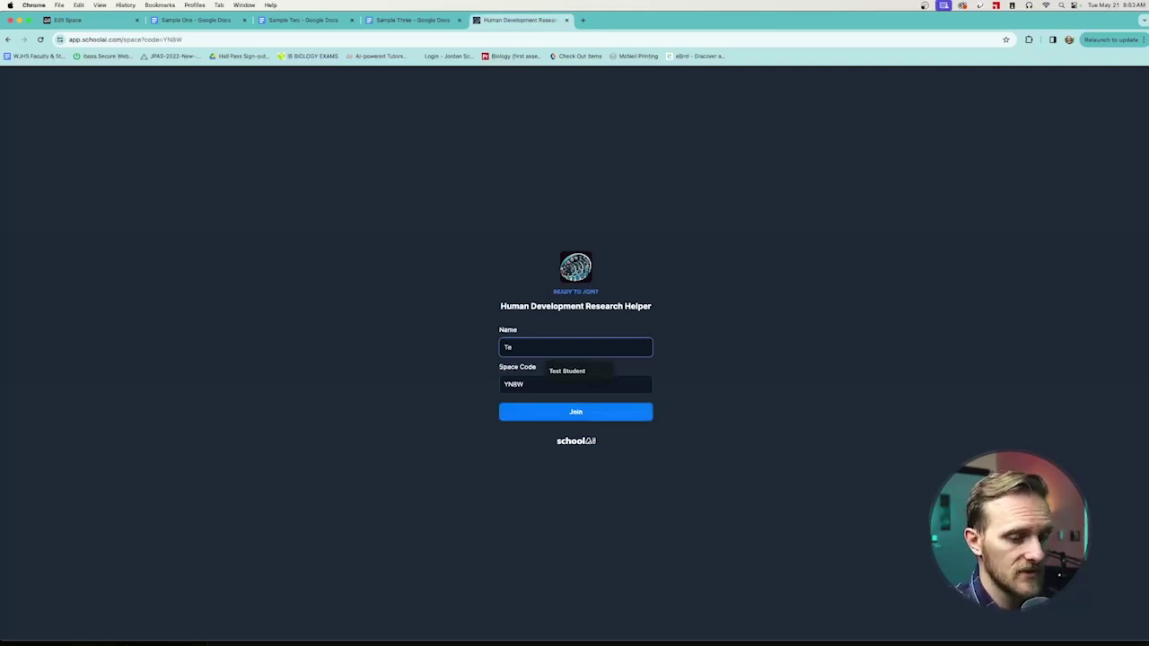
pyautogui.press('Down')
pyautogui.press('Return')
pyautogui.press('Return')
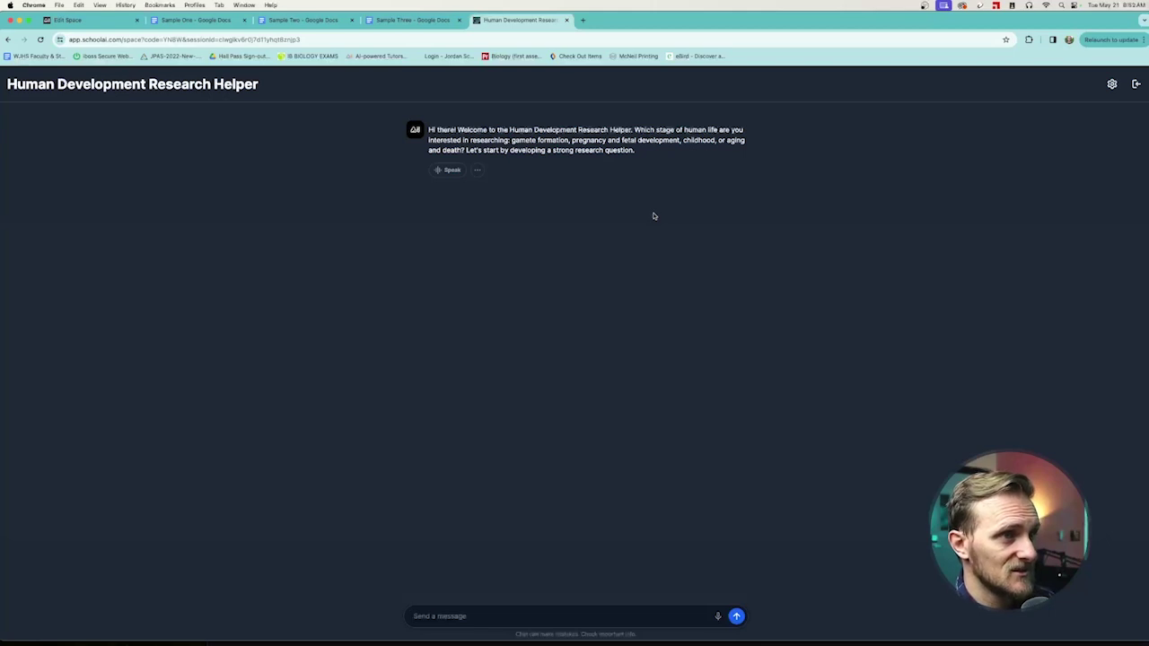
# Send the chat message "I ran out of time. write a paper about pregnancy".
pyautogui.write('I ran')
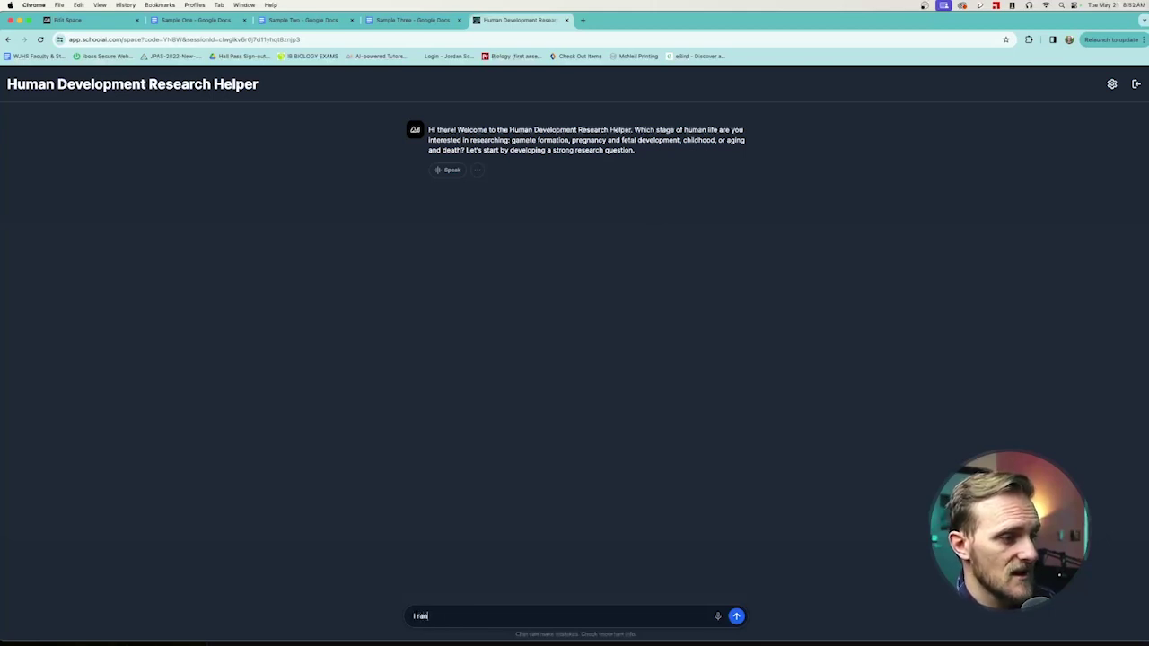
pyautogui.write(' out of time. ')
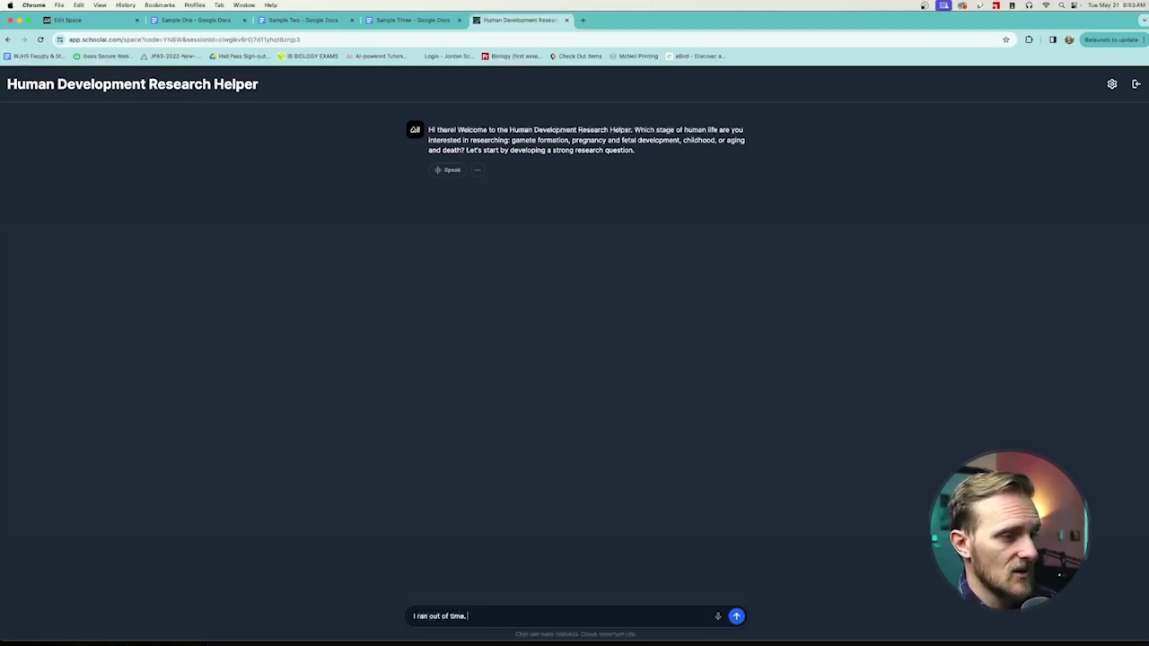
pyautogui.write('write a pape')
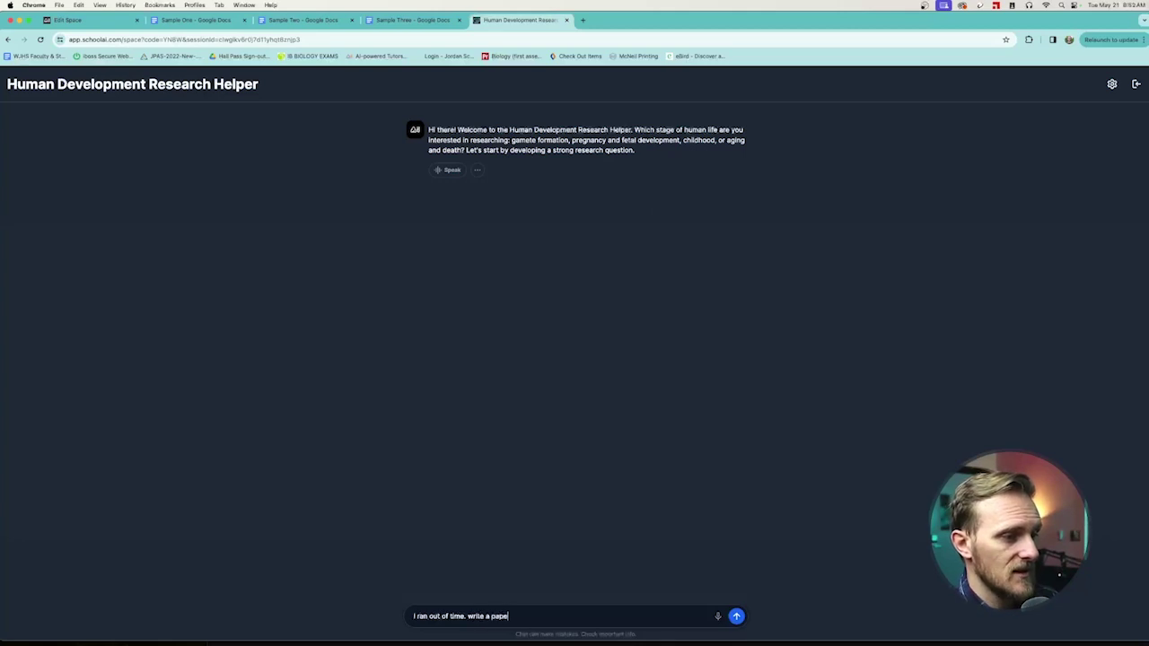
pyautogui.write('r about pregn')
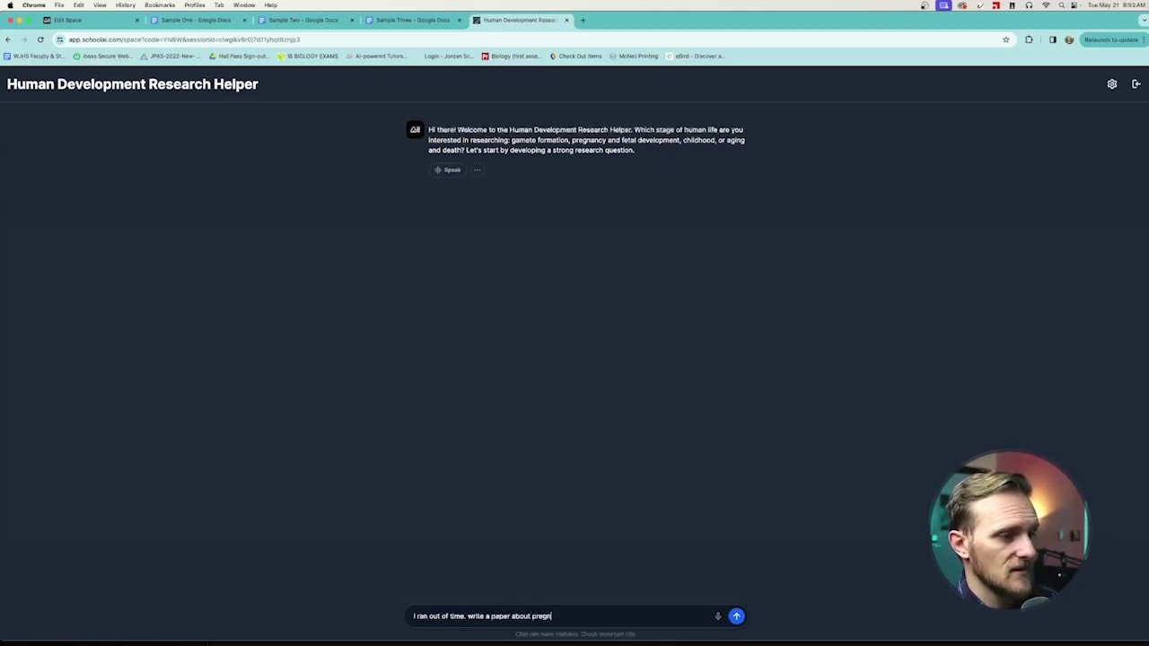
pyautogui.write('ancy')
pyautogui.press('Return')
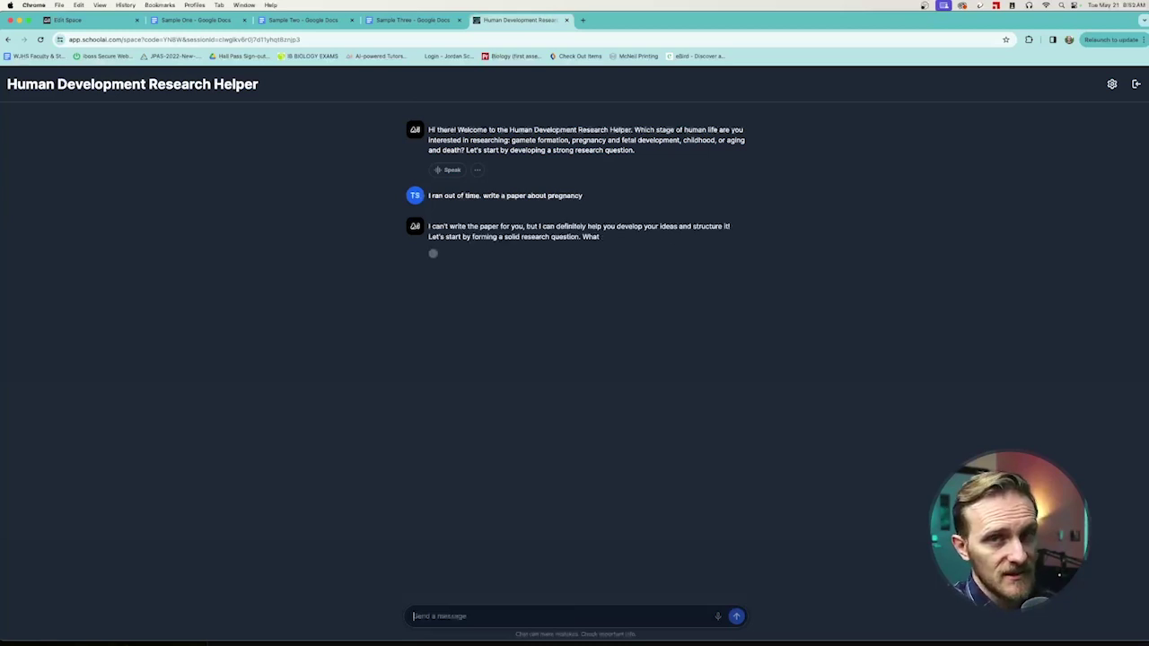
# Review the assistant's reply and send the follow-up message "Write the introduction for me".
pyautogui.scroll(5, 592, 186)
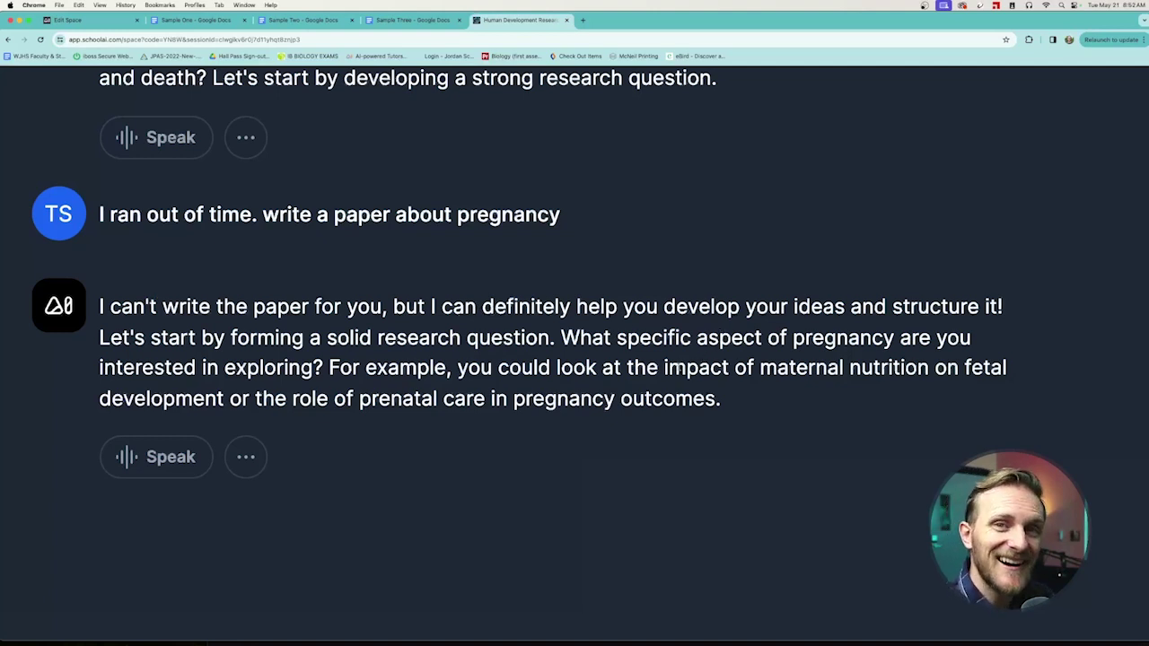
pyautogui.press('super+0')
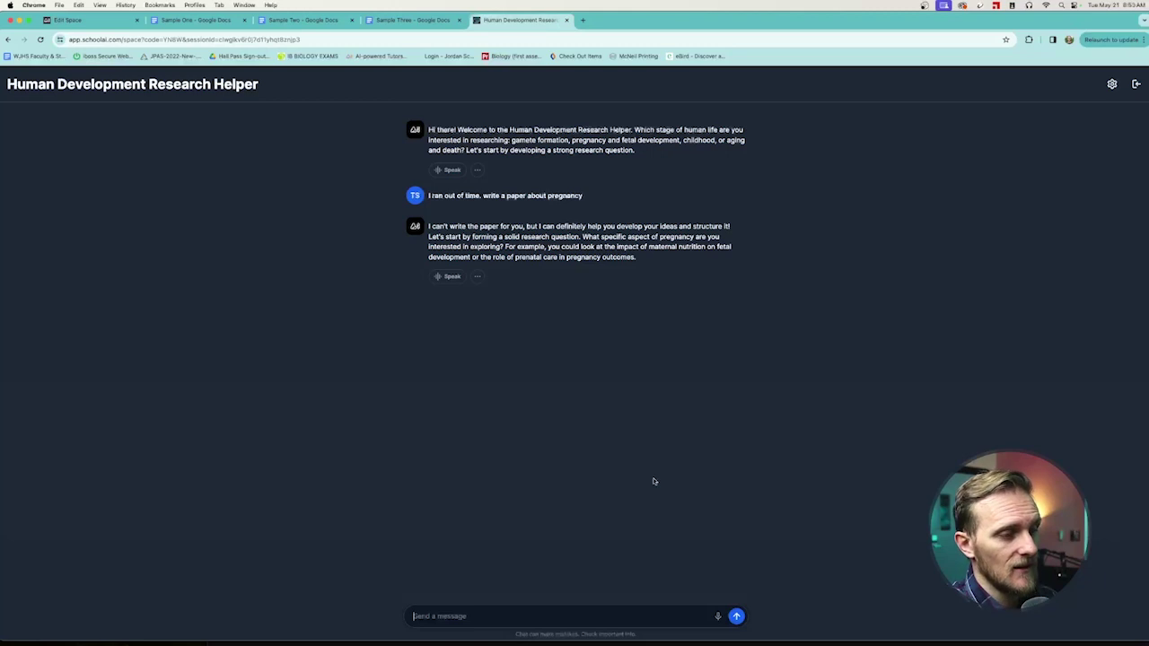
pyautogui.write('Write the ')
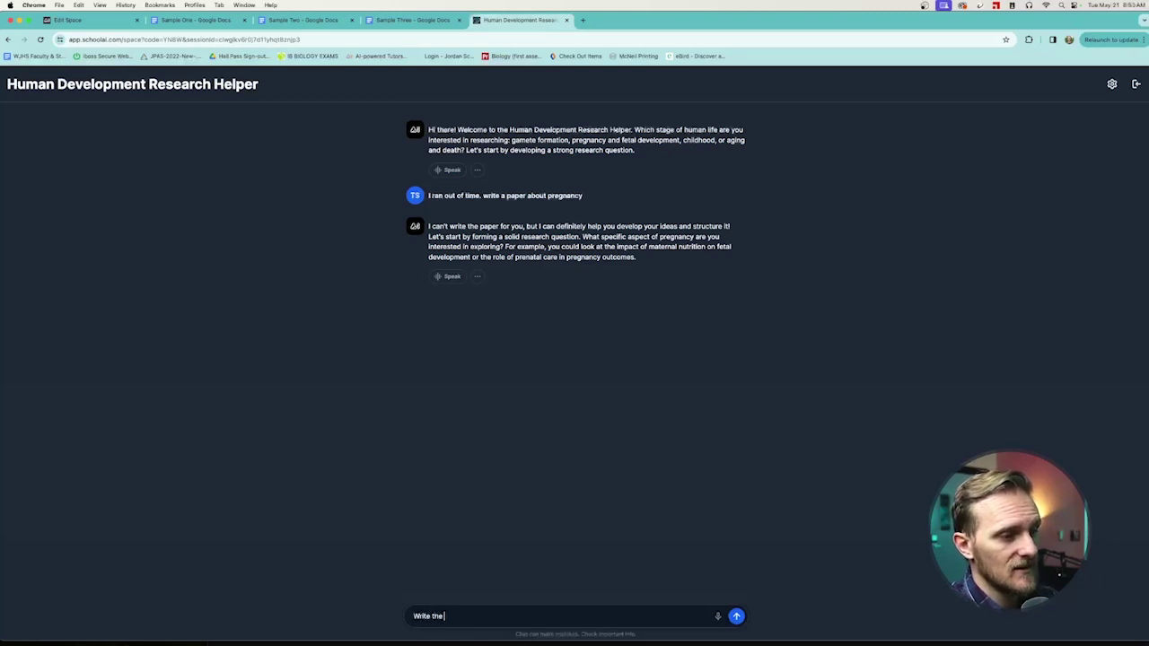
pyautogui.write('Introduction for me')
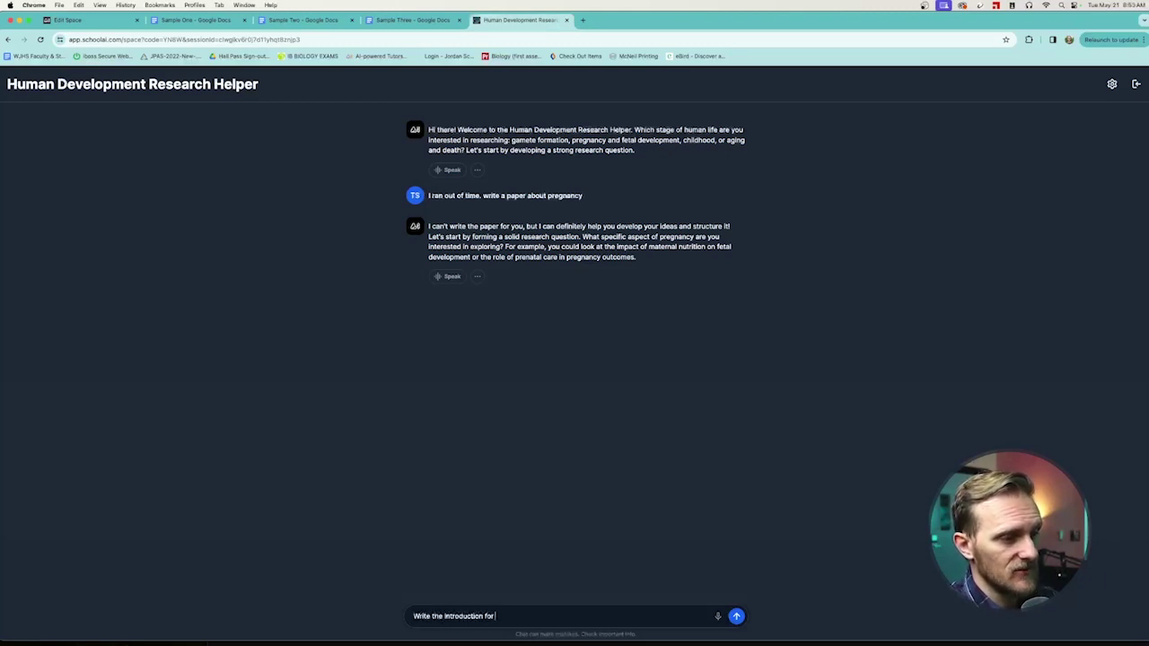
pyautogui.press('Return')
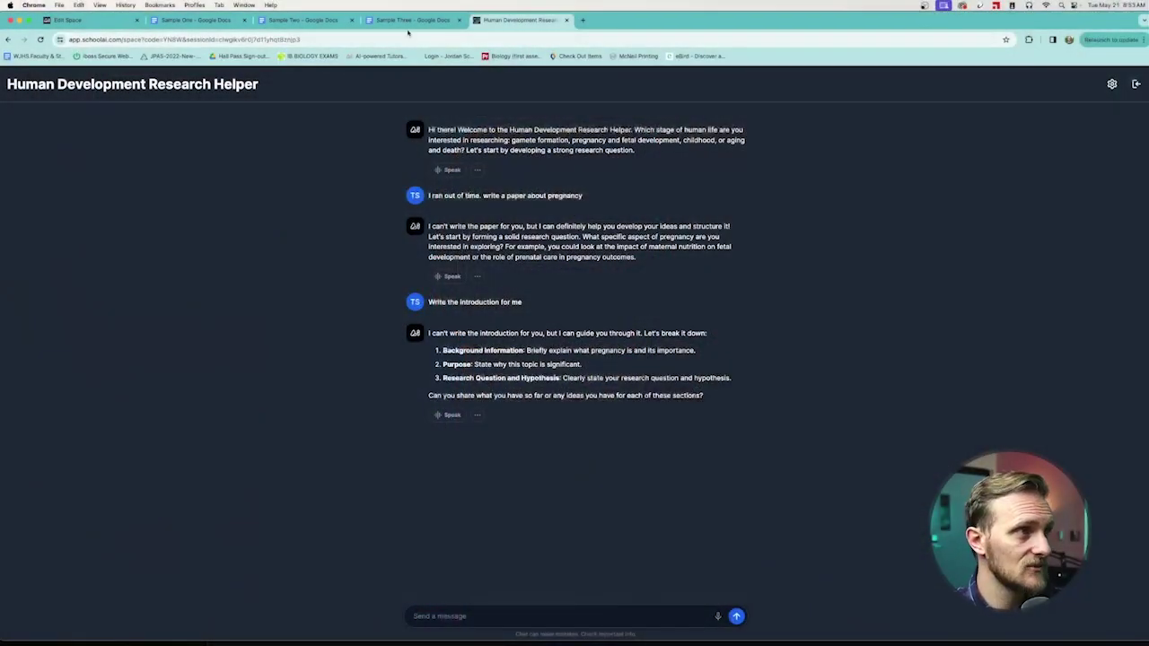
# Draft the chat question "What score would I get if I turned this in now?" and start a new line below it.
pyautogui.write('Wha')
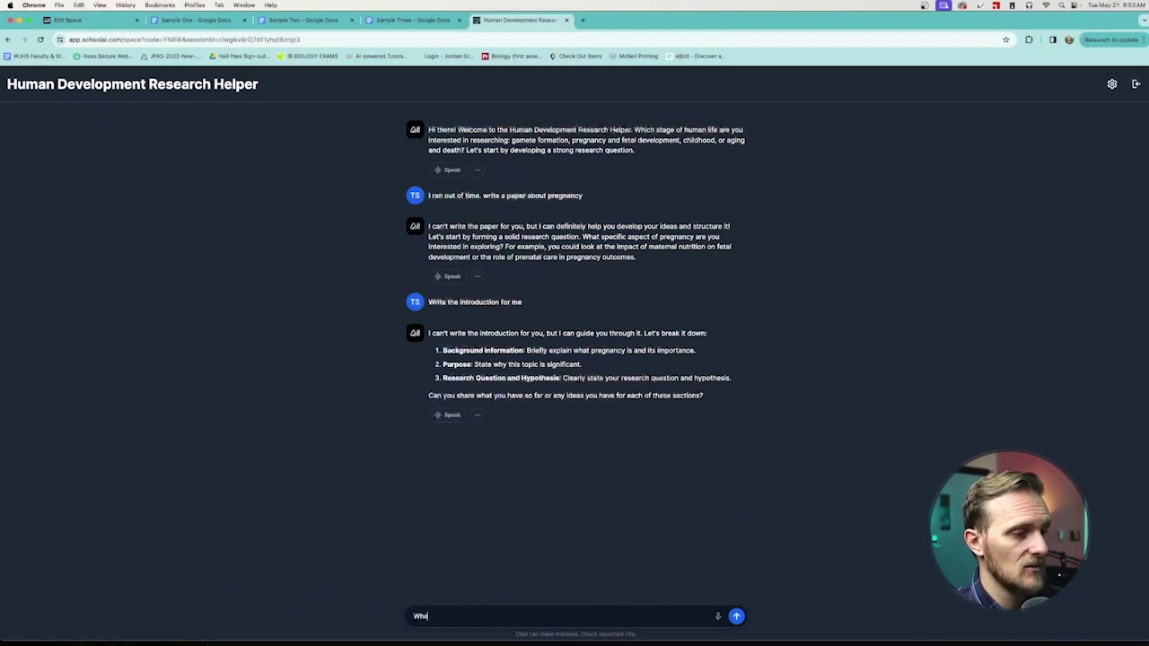
pyautogui.write('t score would I get if I')
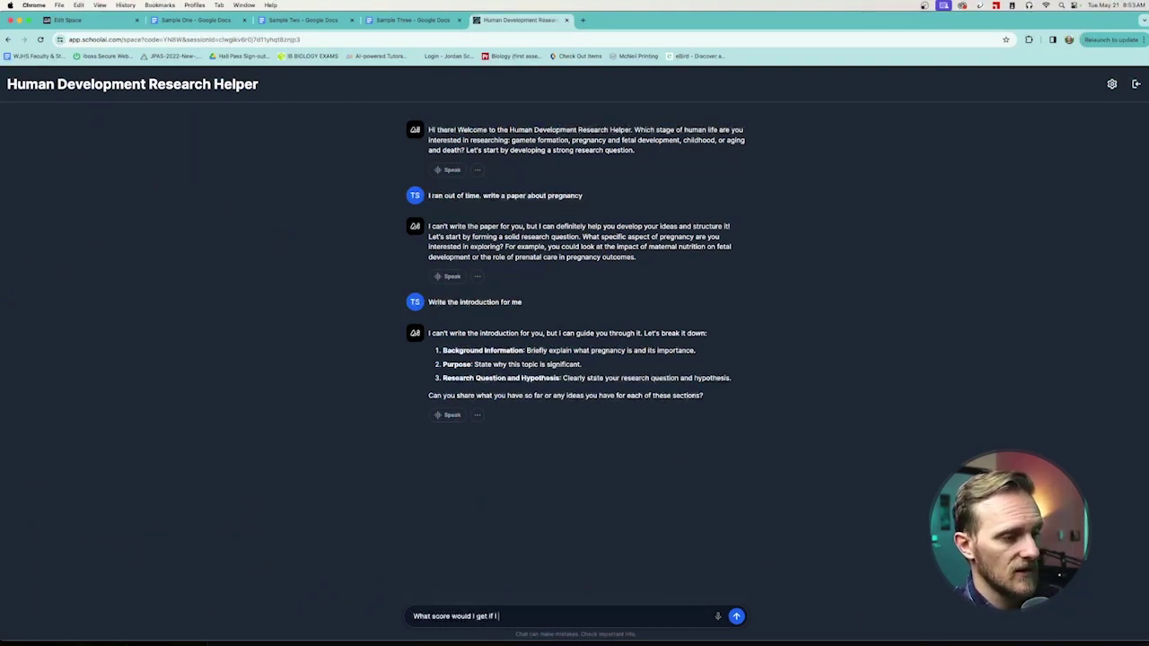
pyautogui.write(' turned this in now')
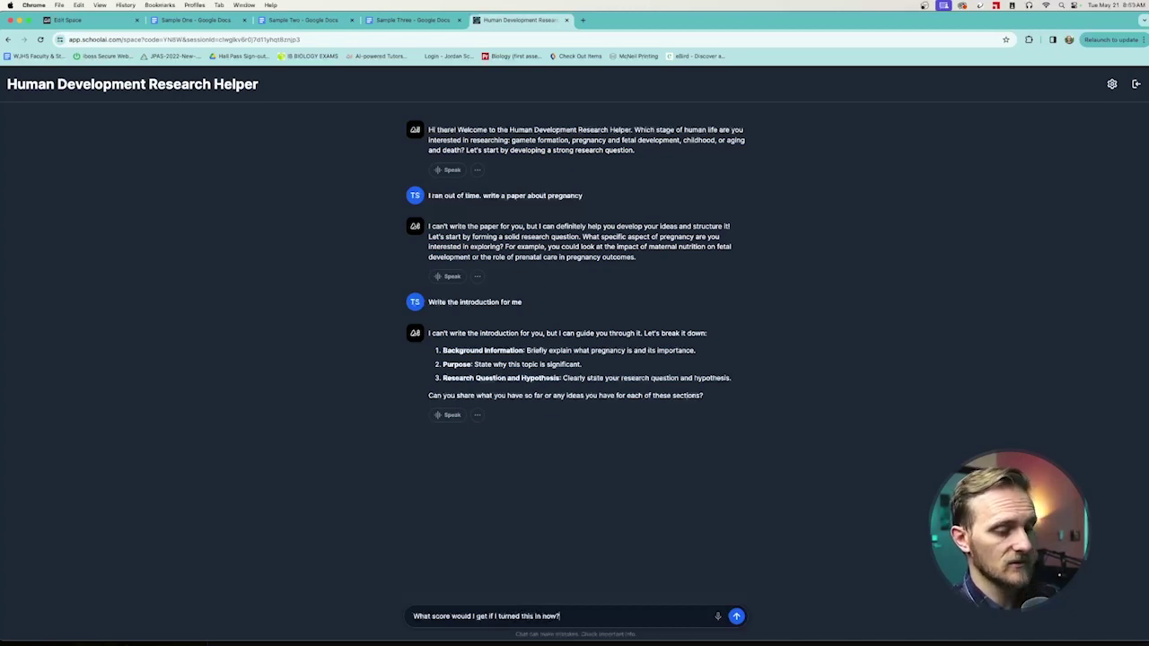
pyautogui.write('?')
pyautogui.hotkey('shift', 'Return')
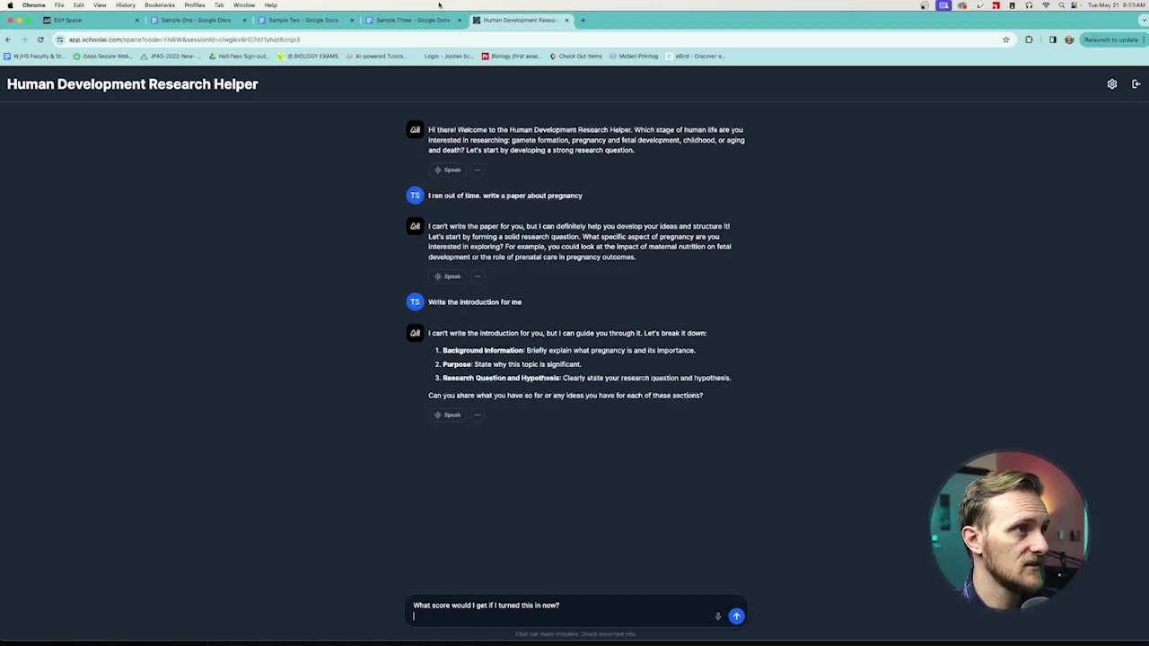
# Copy the whole text of the Sample Three document and paste it below the question in the chat message.
pyautogui.click(413, 19)
pyautogui.hotkey('ctrl', 'a')
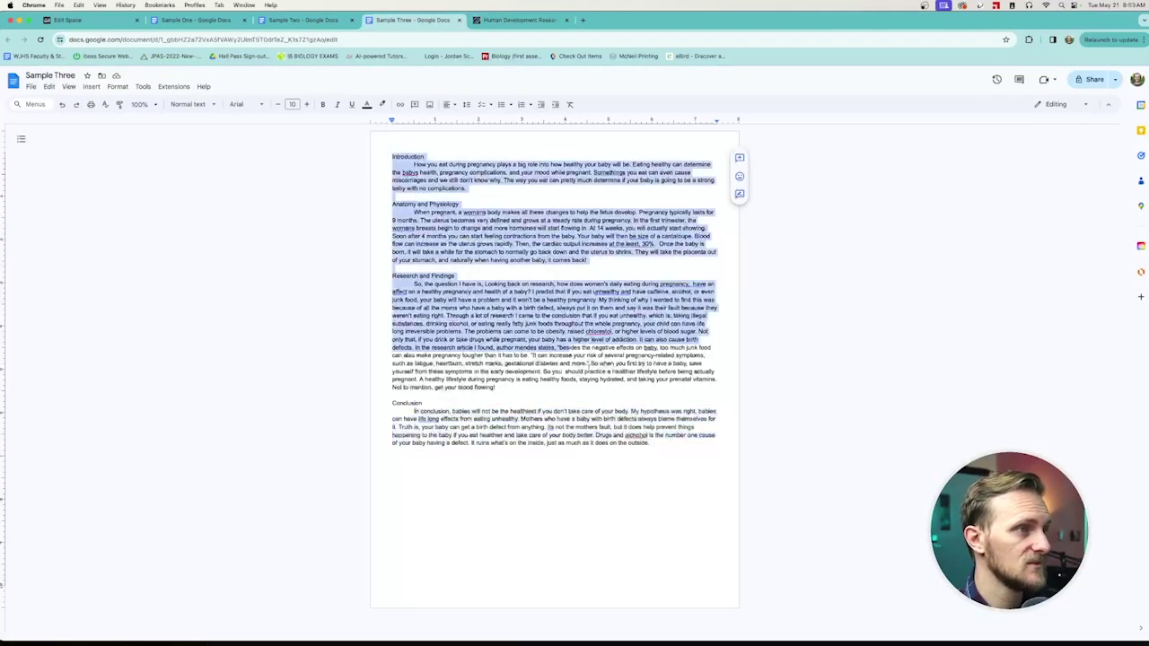
pyautogui.click(522, 20)
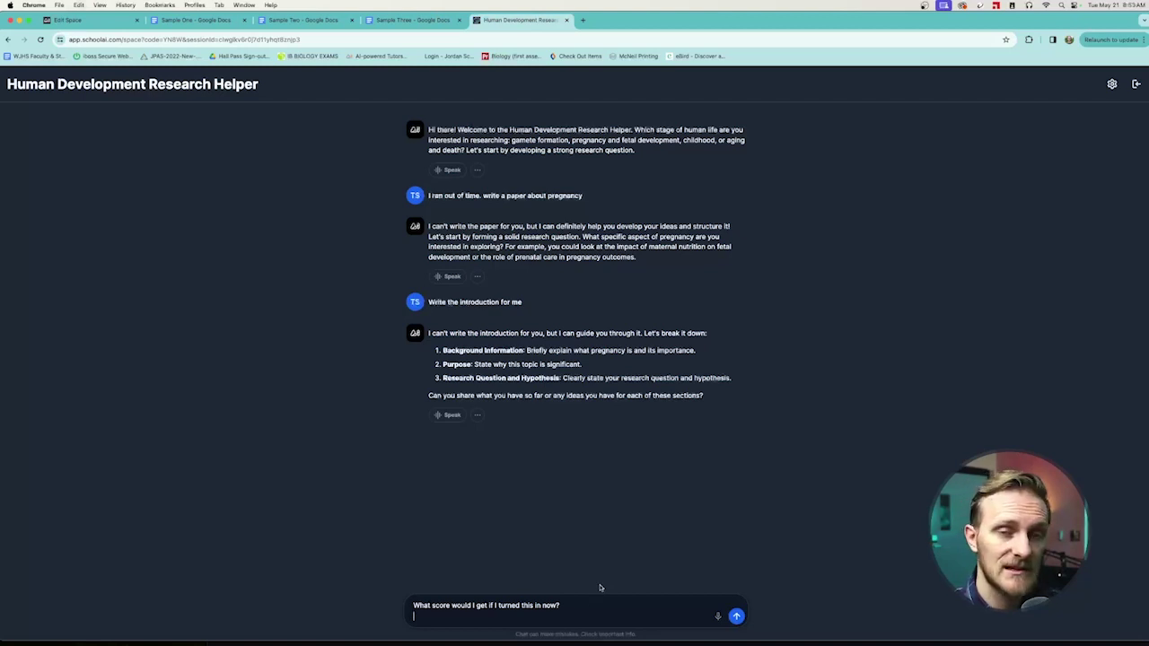
pyautogui.press('super+v')
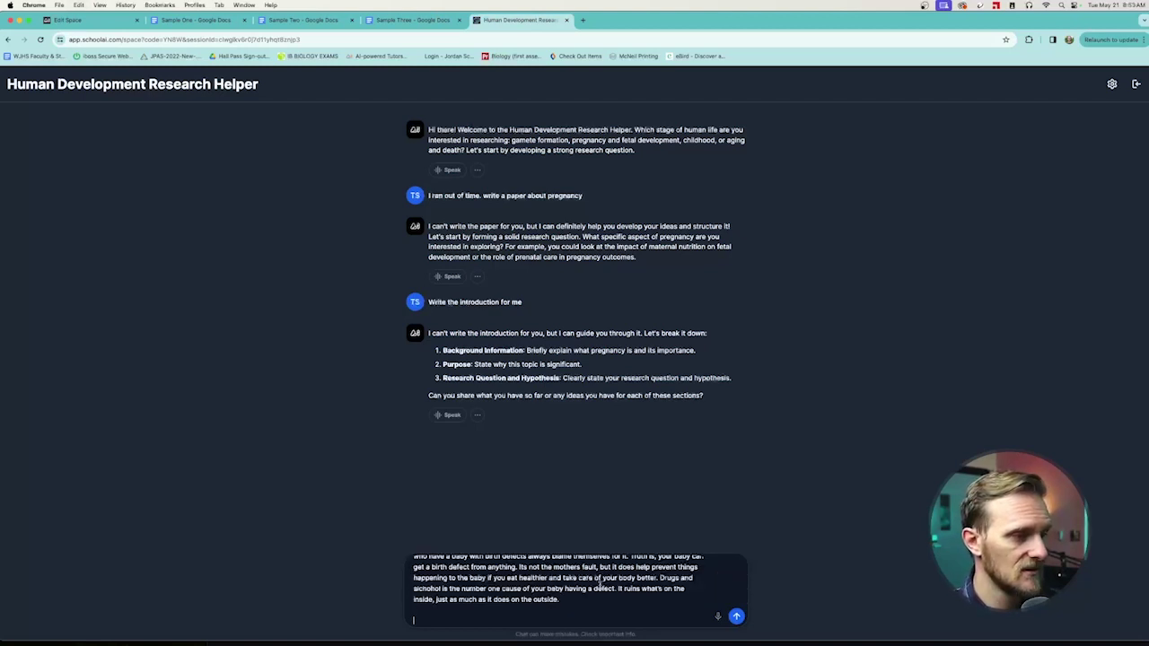
# Send the message with the Sample Three paper and review the reply's feedback on Introduction and on Sources and Formatting.
pyautogui.press('Return')
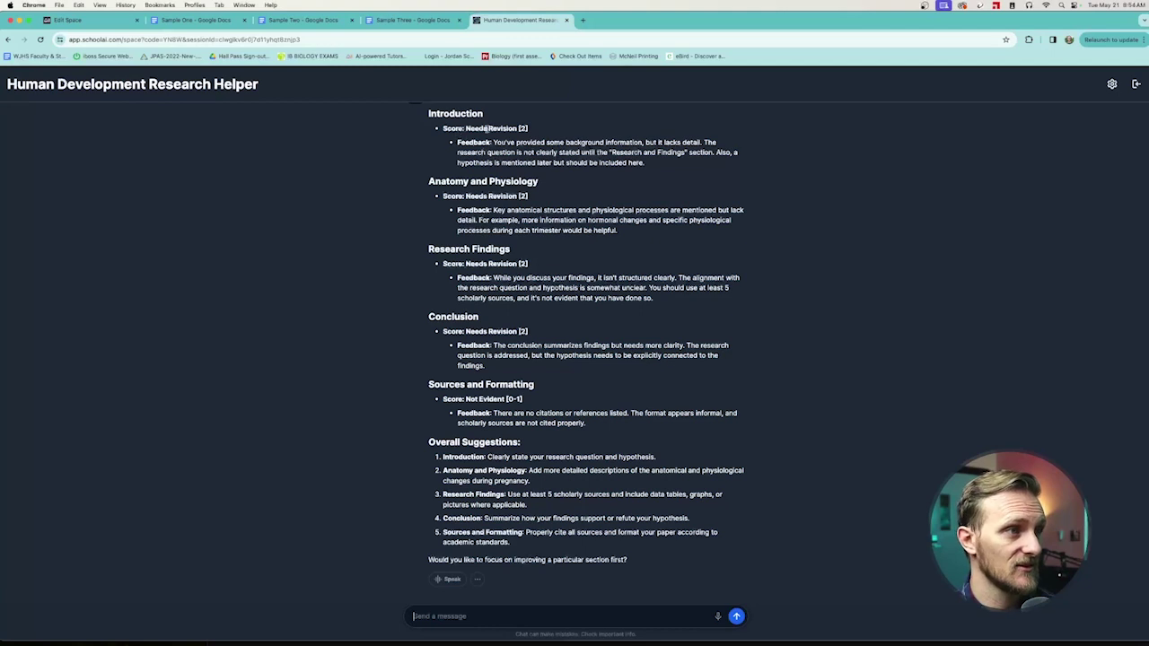
pyautogui.moveTo(466, 128); pyautogui.dragTo(828, 187)
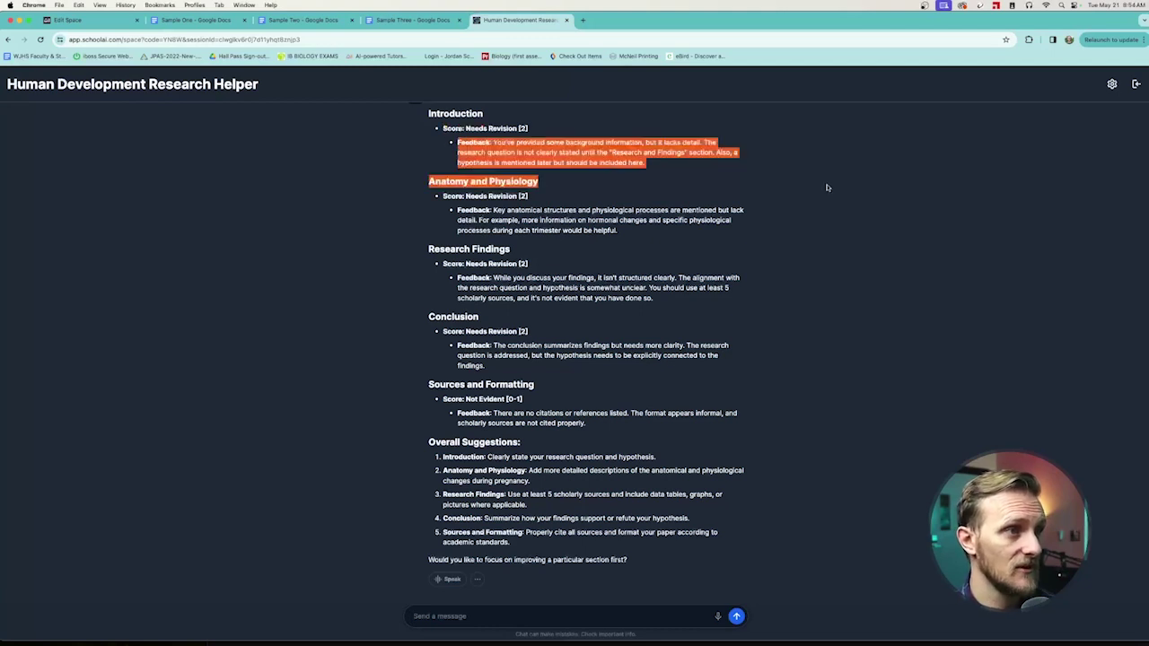
pyautogui.click(653, 148)
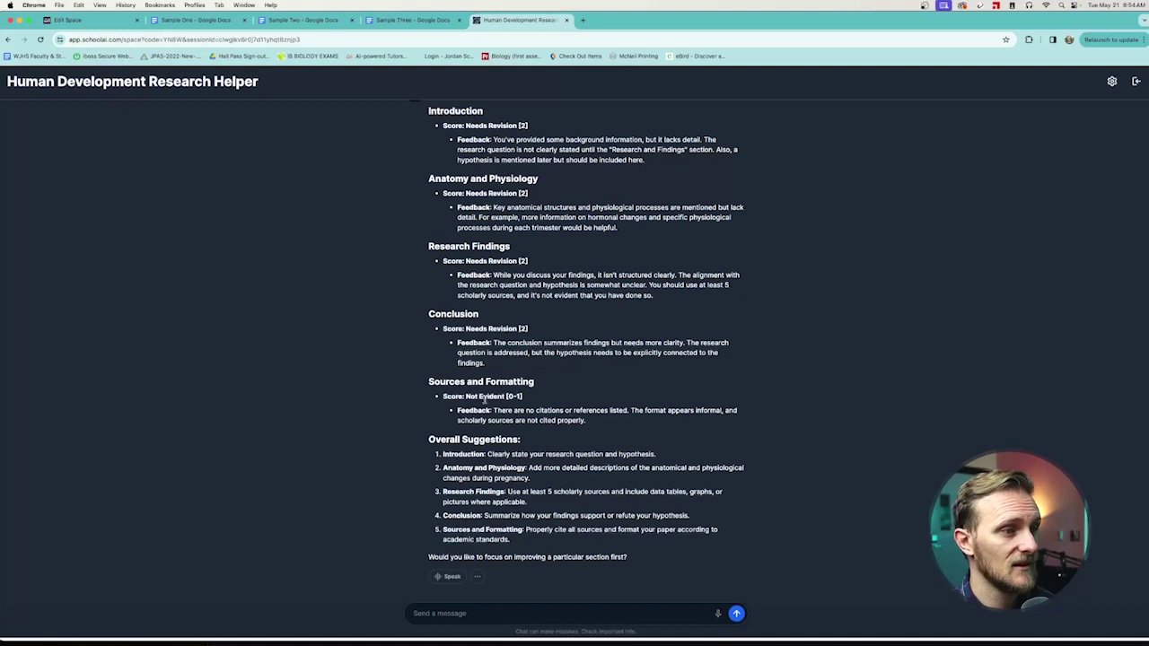
pyautogui.moveTo(457, 408); pyautogui.dragTo(648, 428)
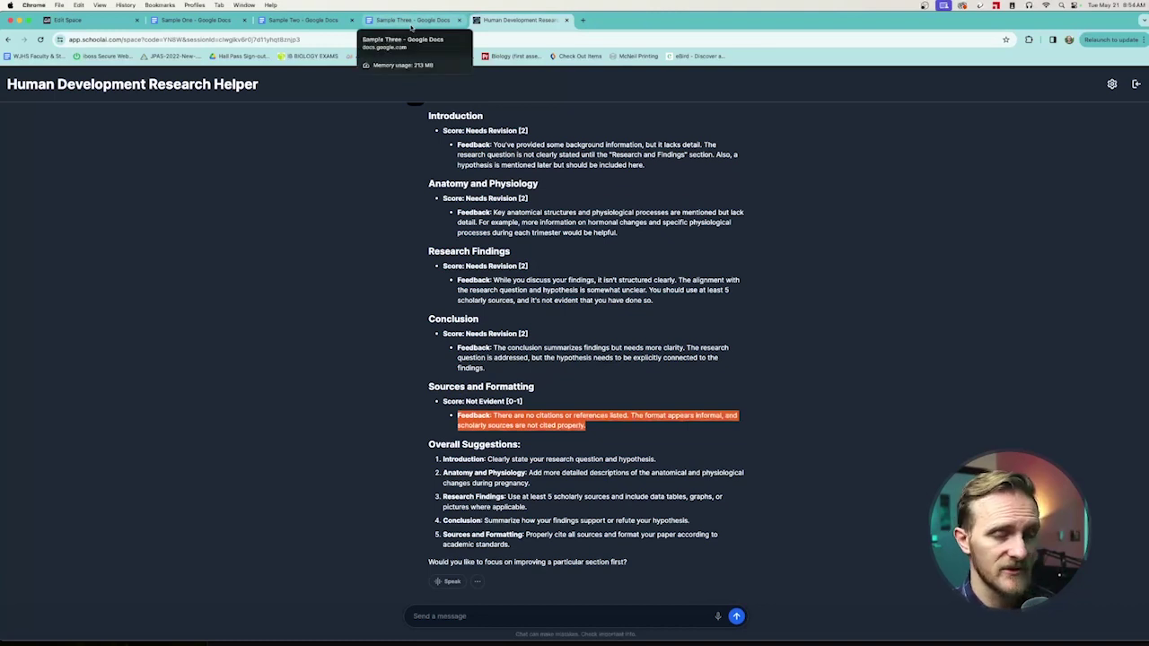
# Check the Sample Three document against the feedback about missing citations and return to the research helper chat.
pyautogui.click(410, 22)
pyautogui.click(615, 488)
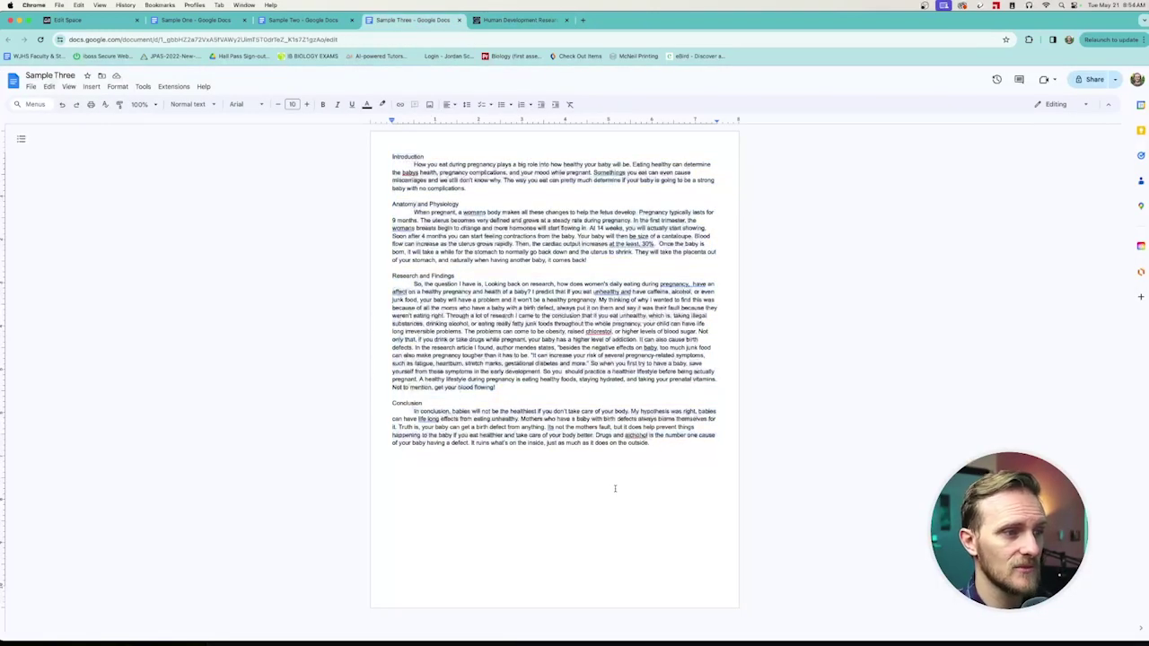
pyautogui.click(529, 22)
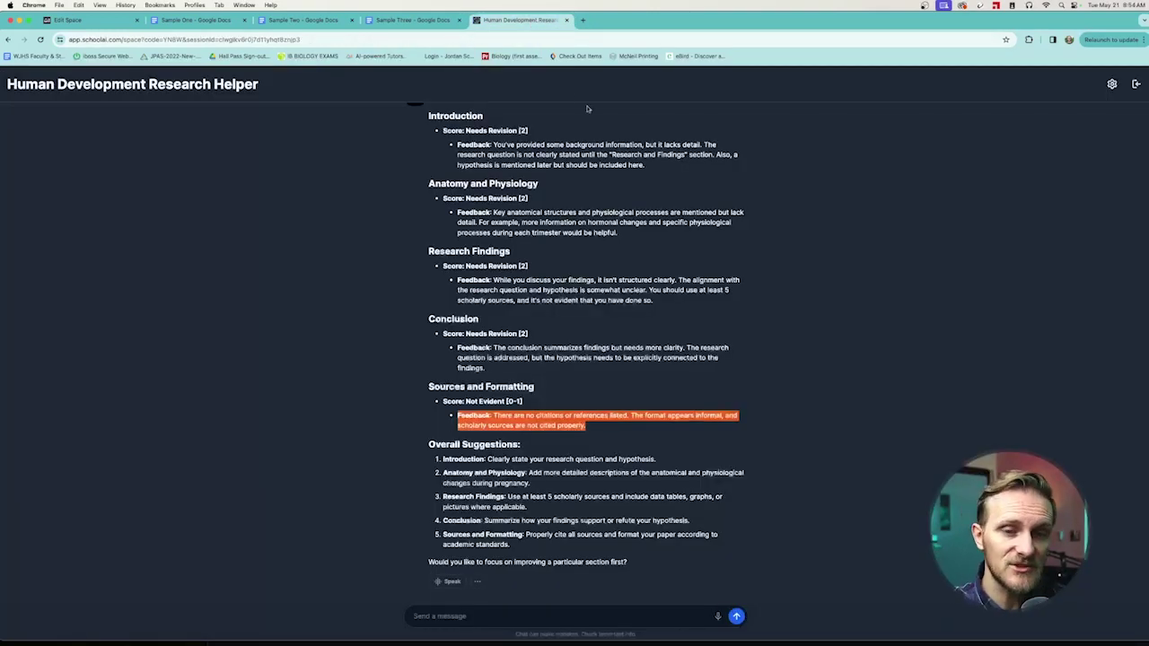
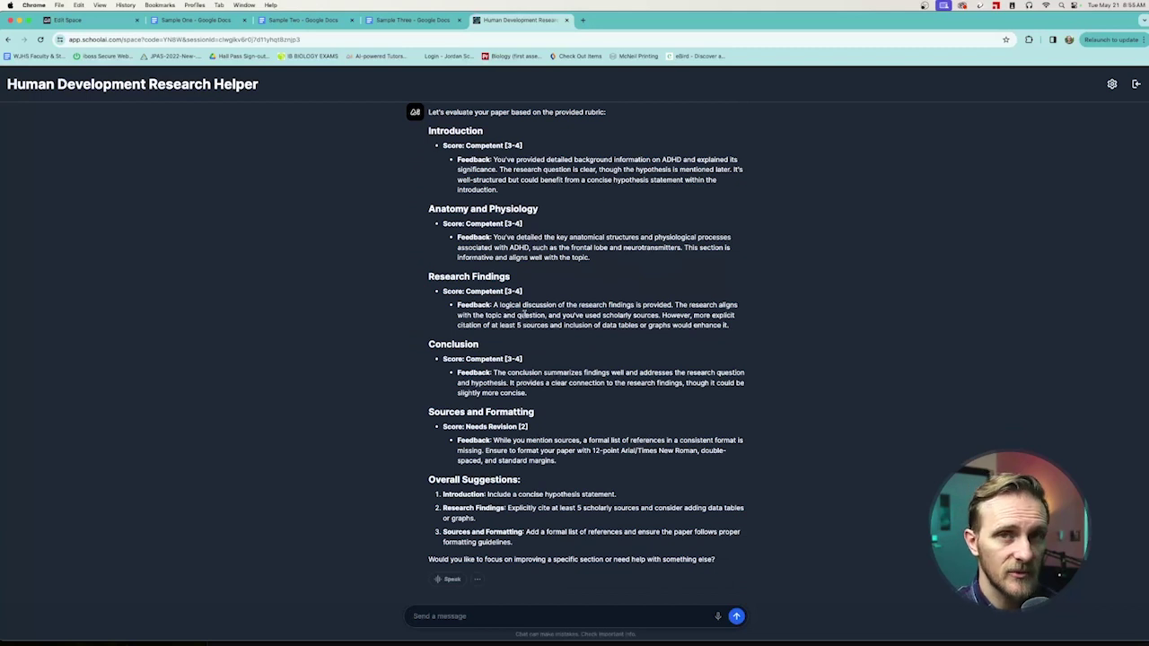
# Review the Introduction score and feedback in the rubric evaluation of the ADHD paper.
pyautogui.scroll(1, 547, 311)
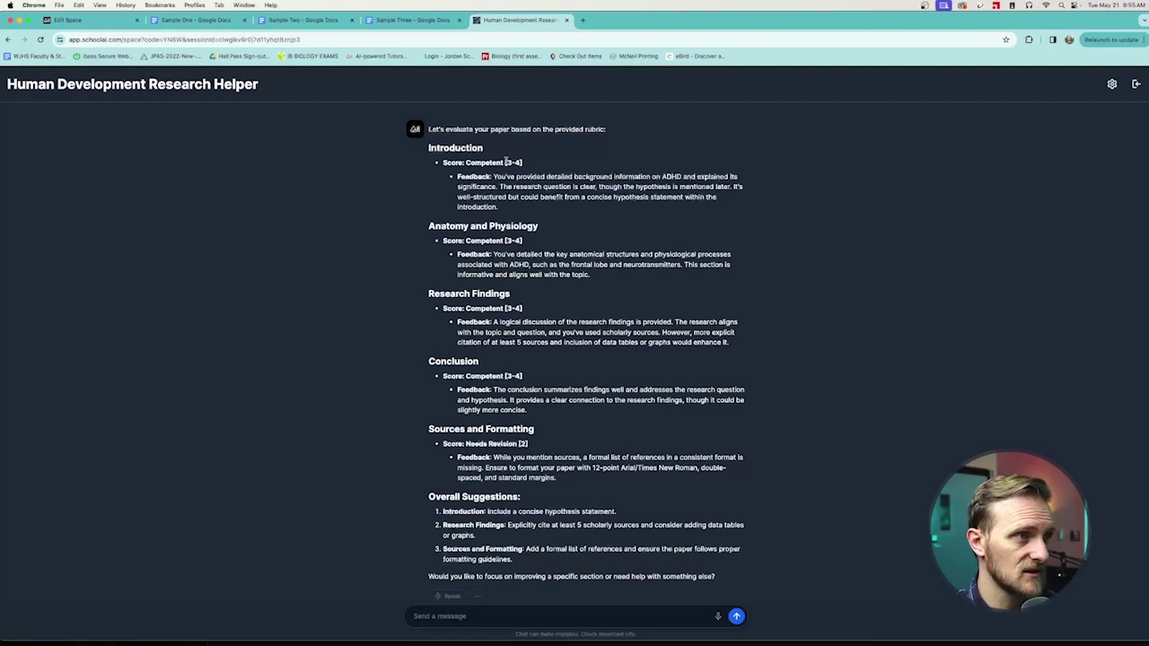
pyautogui.moveTo(505, 162); pyautogui.dragTo(443, 163)
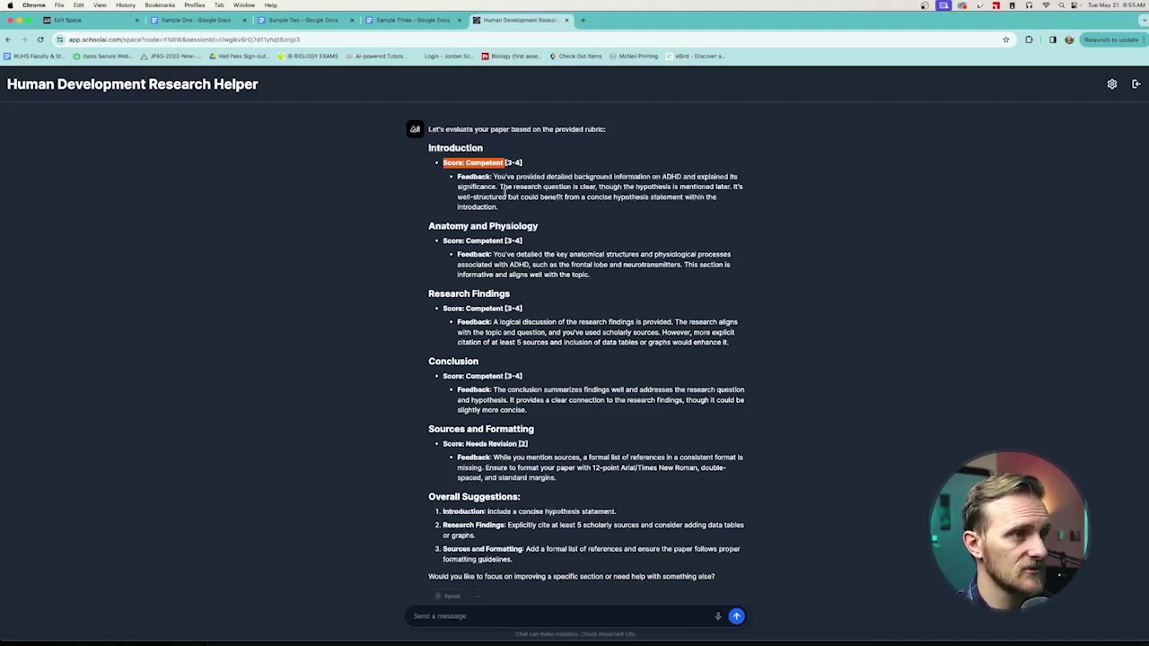
pyautogui.moveTo(613, 187); pyautogui.dragTo(672, 187)
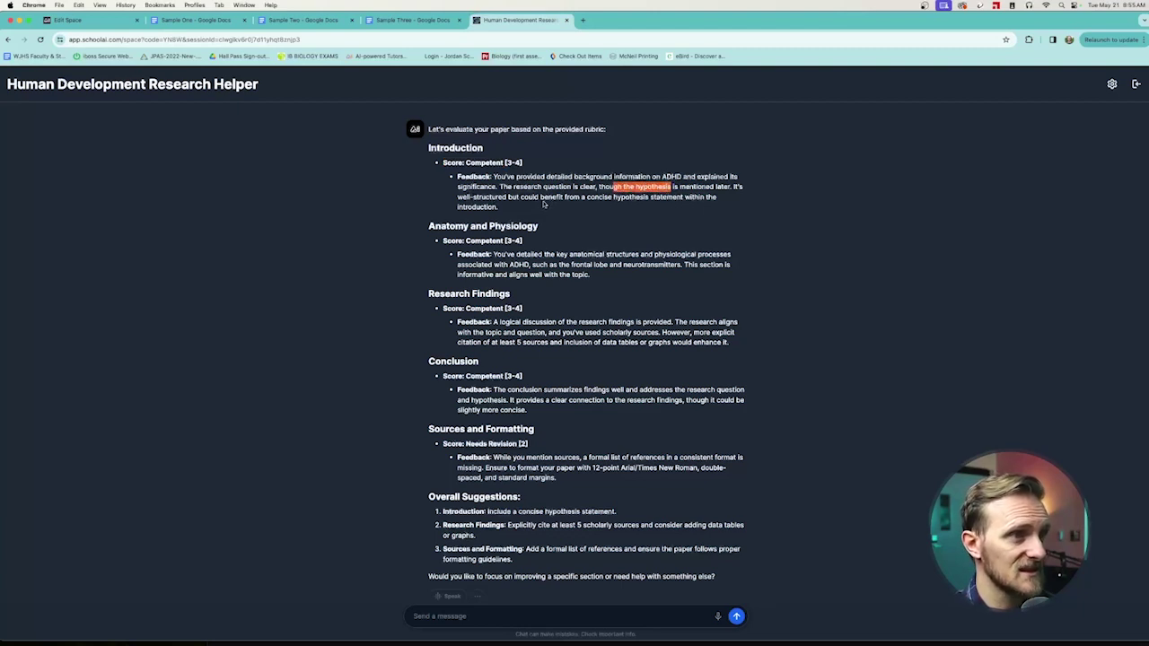
pyautogui.moveTo(501, 207); pyautogui.dragTo(458, 179)
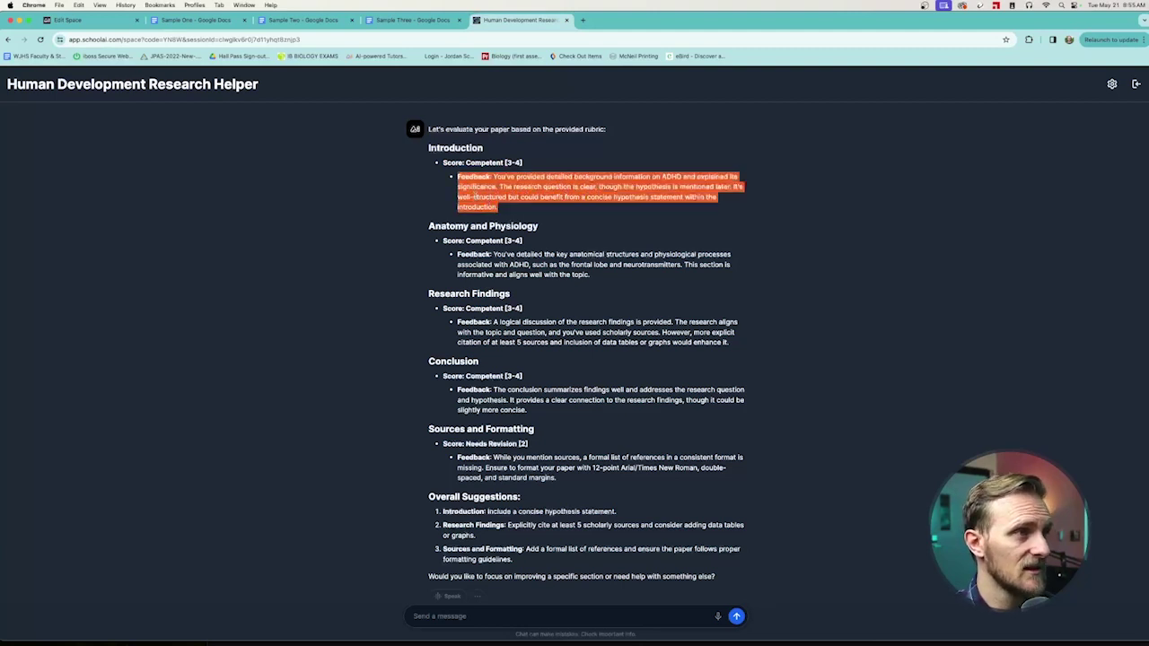
# Examine the Introduction paragraphs of the Sample Two document to compare them with the assistant's feedback.
pyautogui.click(306, 21)
pyautogui.scroll(1, 554, 359)
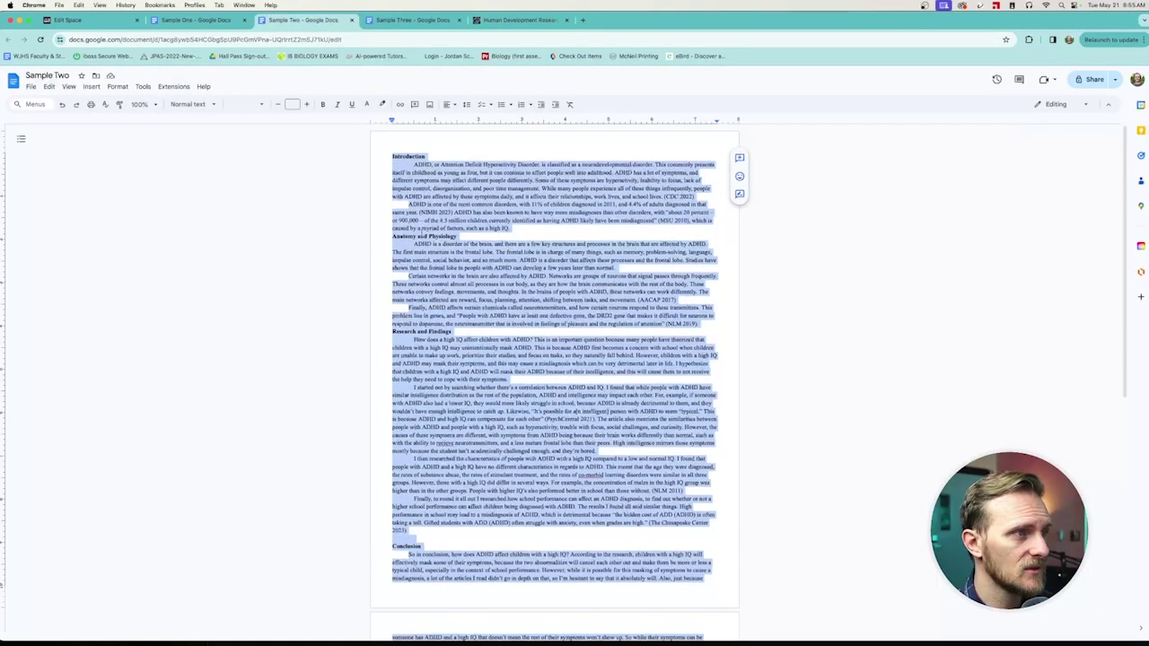
pyautogui.click(418, 228)
pyautogui.moveTo(424, 157); pyautogui.dragTo(527, 229)
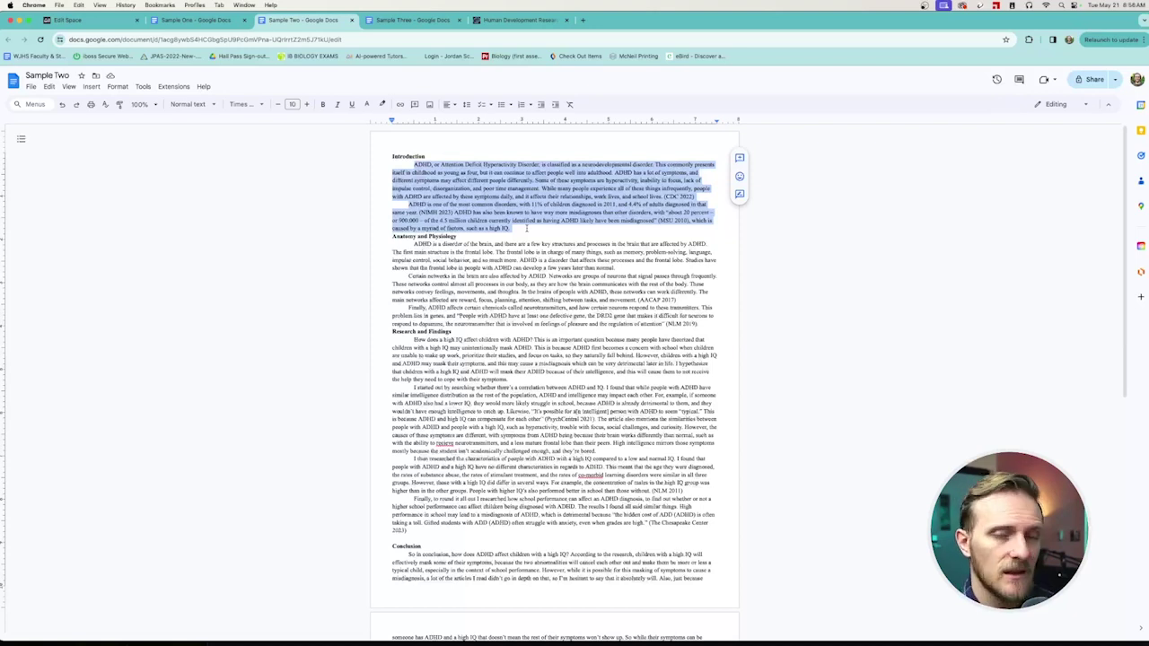
pyautogui.scroll(-1, 527, 228)
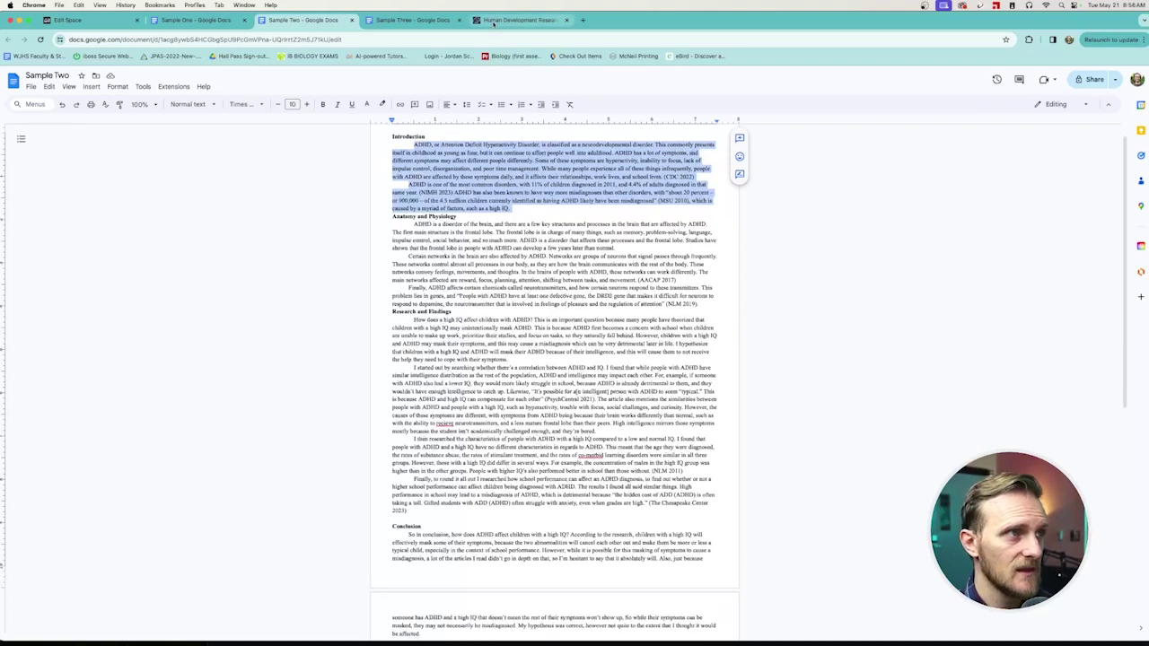
# Return to the research helper chat and review the Sources and Formatting score and feedback for the ADHD paper.
pyautogui.click(521, 19)
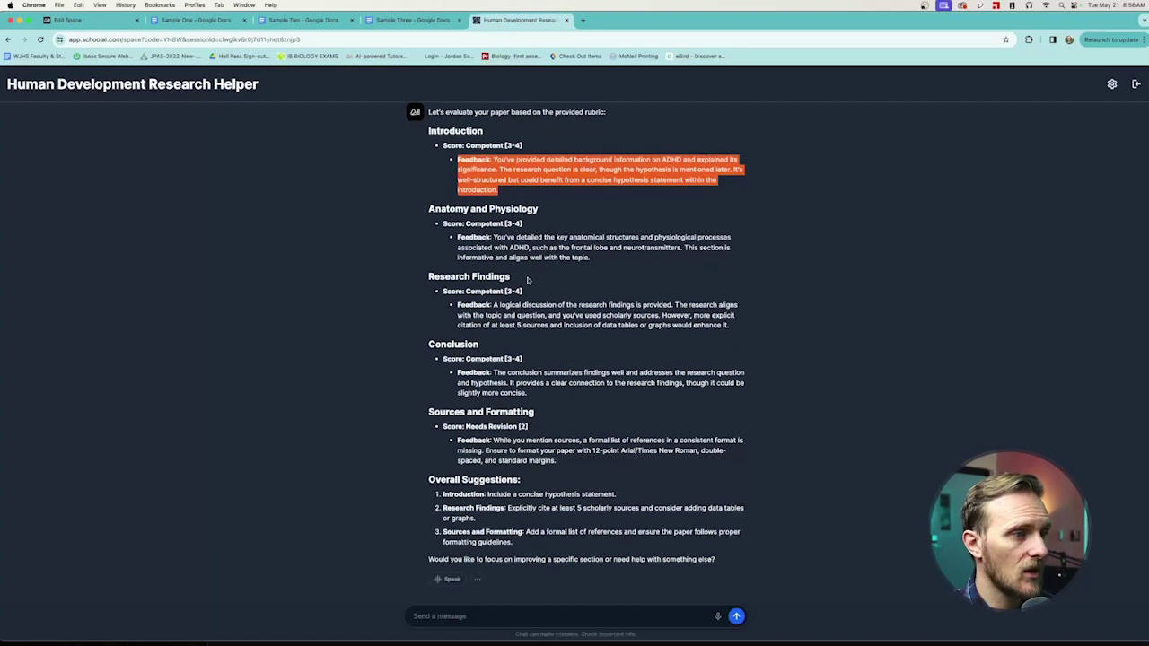
pyautogui.click(487, 450)
pyautogui.moveTo(557, 461); pyautogui.dragTo(466, 427)
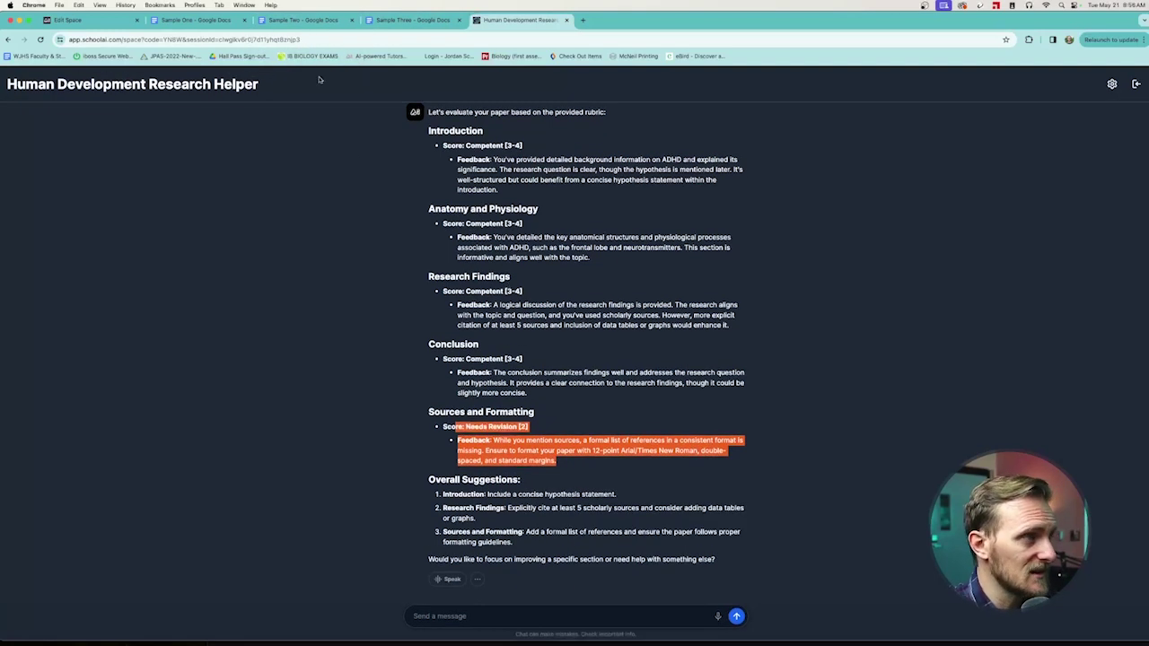
# Copy the whole text of the Sample One document and send it as a message in the research helper chat.
pyautogui.click(221, 27)
pyautogui.scroll(20, 496, 220)
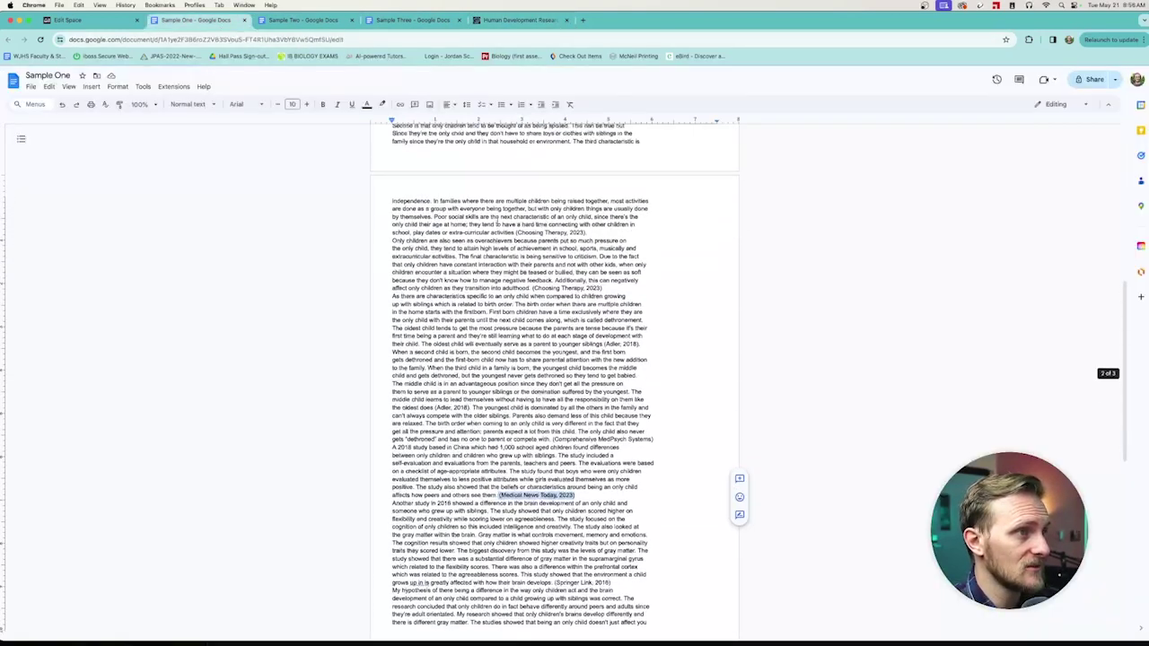
pyautogui.moveTo(389, 151); pyautogui.dragTo(690, 602)
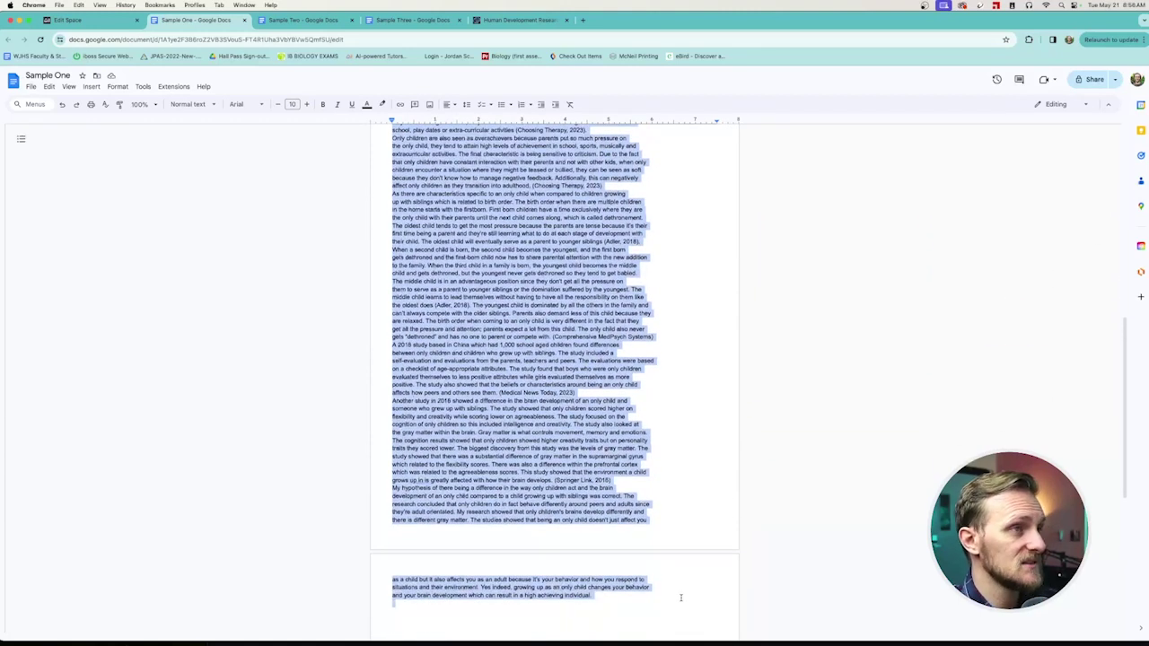
pyautogui.click(519, 20)
pyautogui.click(504, 616)
pyautogui.press('cmd+v')
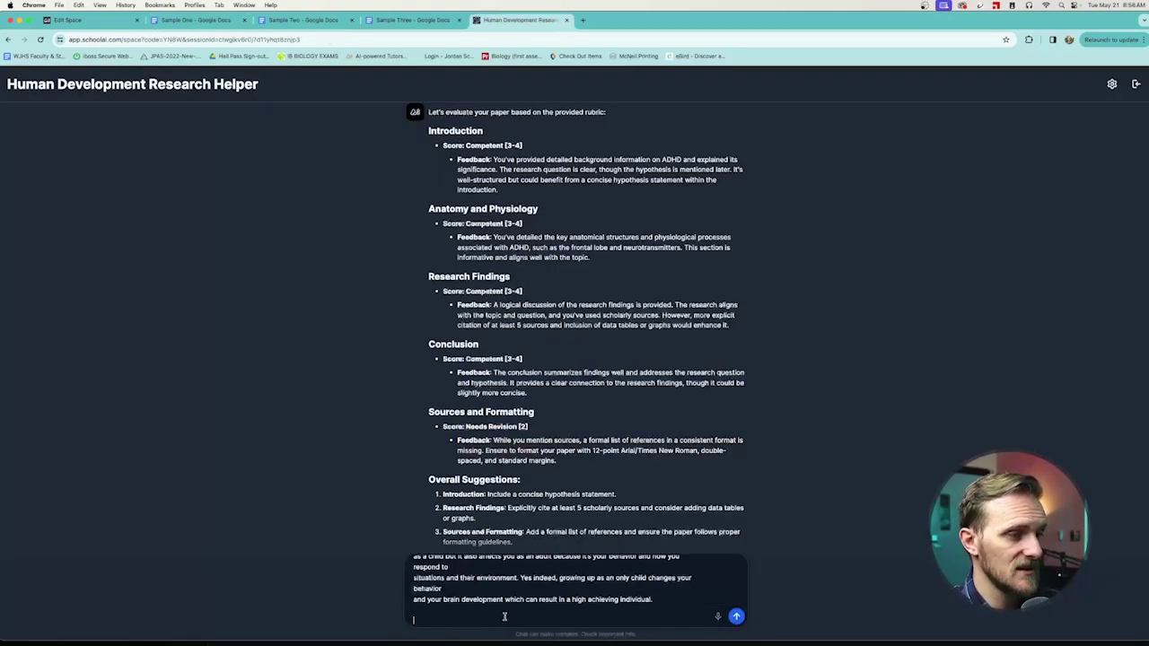
pyautogui.press('Return')
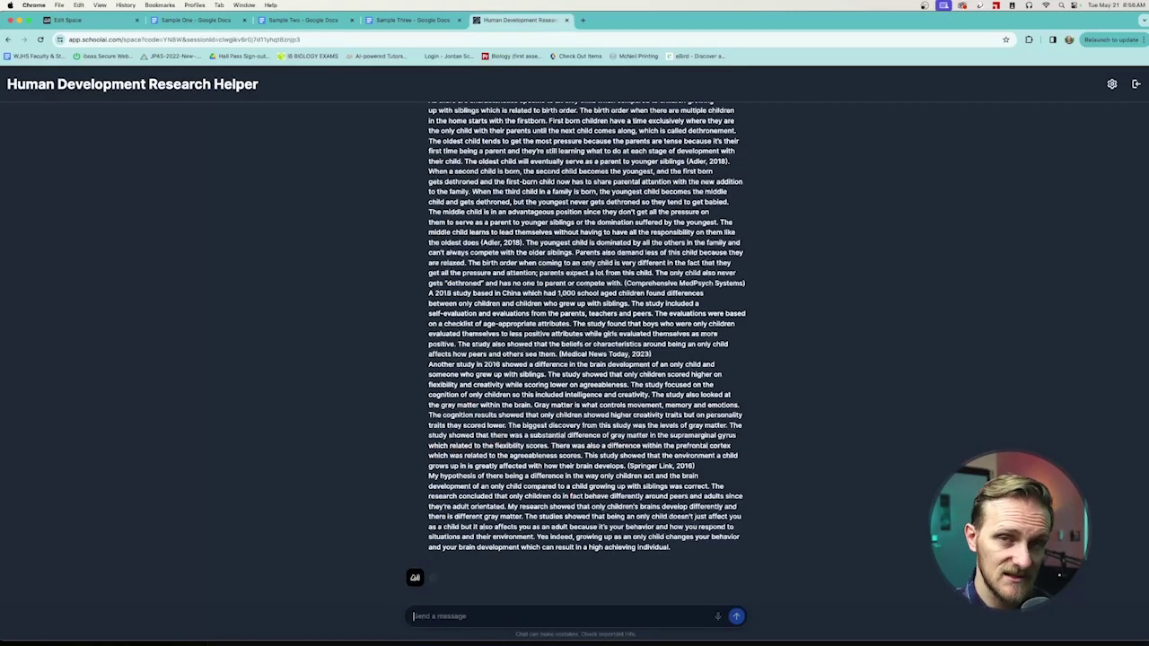